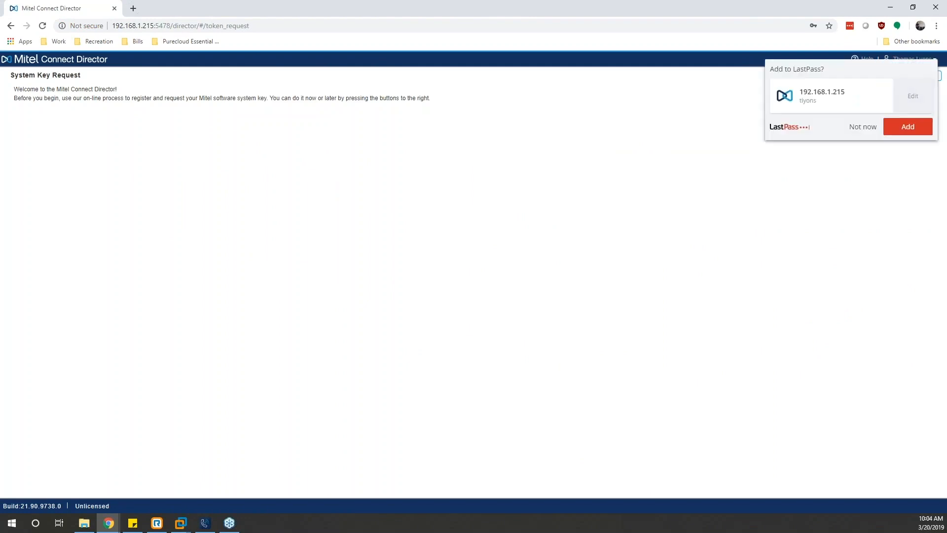
- Decline saving the login and postpone the system key request to reach the Dashboard
{"action": "left_click", "coordinate": [864, 127]}
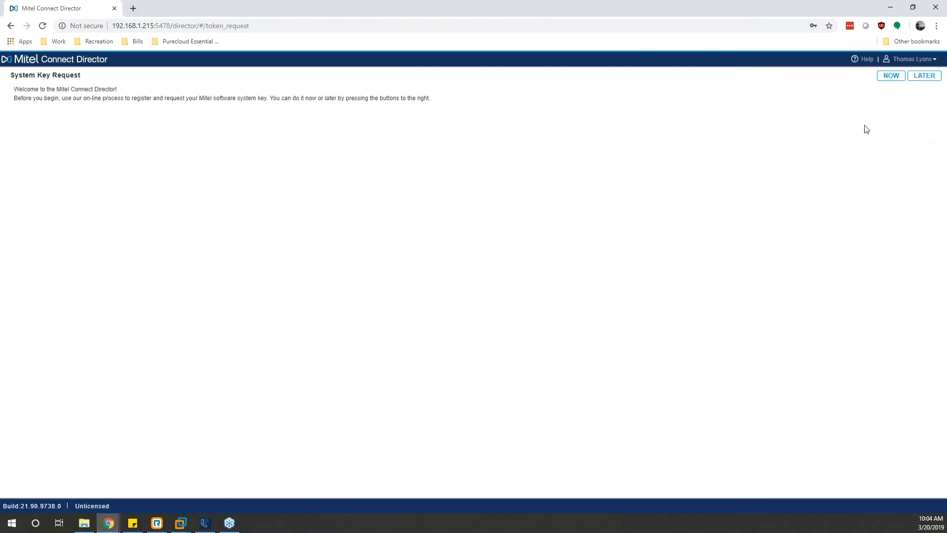
{"action": "left_click", "coordinate": [924, 77]}
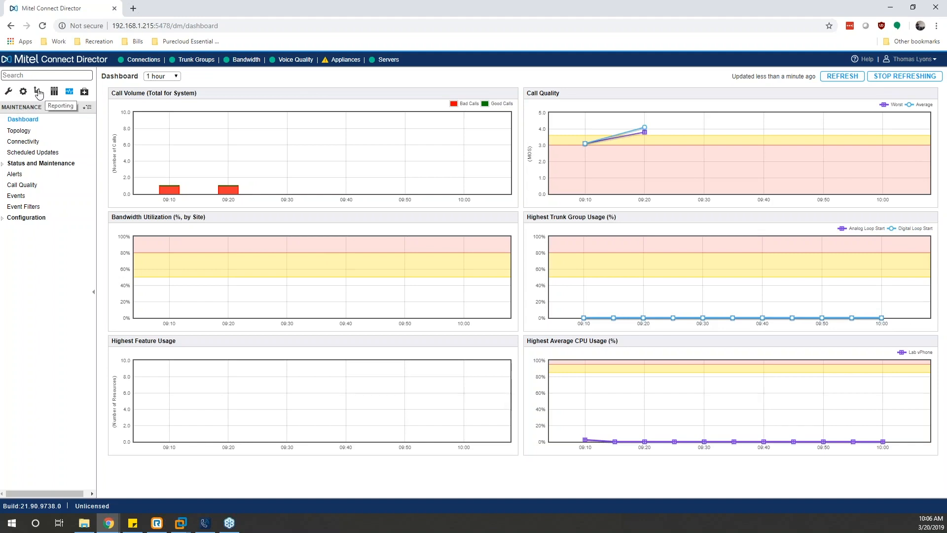
- Go to Administration and open Users > Users to list the system's users
{"action": "left_click", "coordinate": [8, 92]}
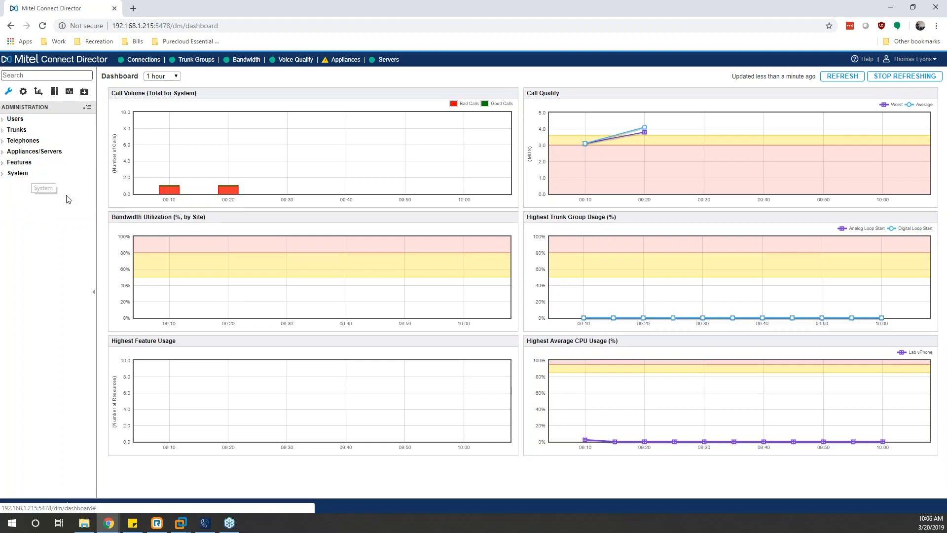
{"action": "left_click", "coordinate": [16, 119]}
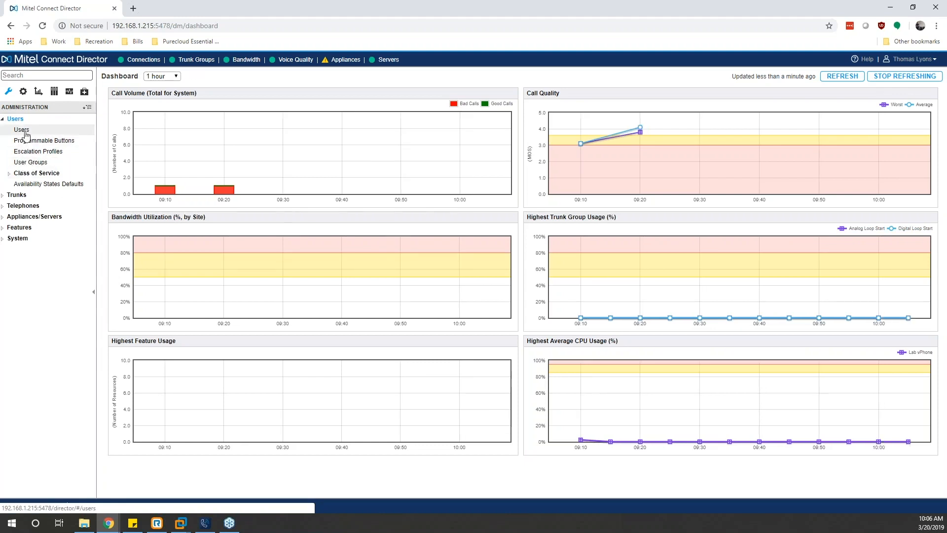
{"action": "left_click", "coordinate": [23, 130]}
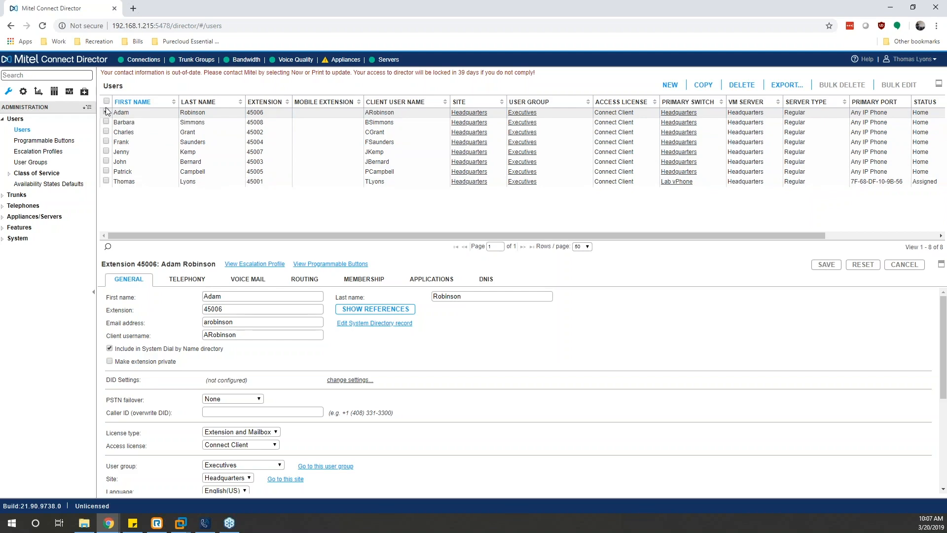
- Tick users 45006, 45004, 45007, 45003 and 45005, then turn on the column filter row
{"action": "left_click", "coordinate": [107, 112]}
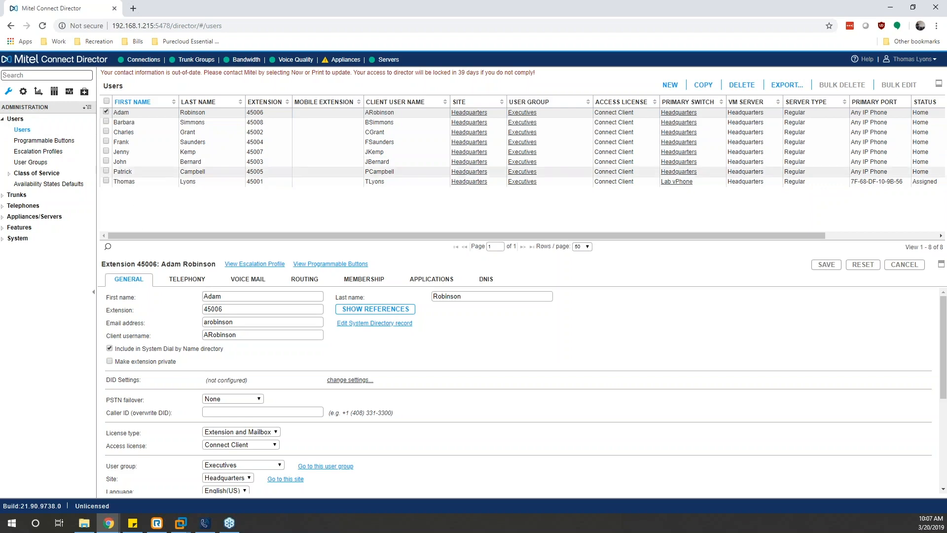
{"action": "left_click", "coordinate": [107, 141]}
{"action": "left_click", "coordinate": [106, 152]}
{"action": "left_click", "coordinate": [106, 161]}
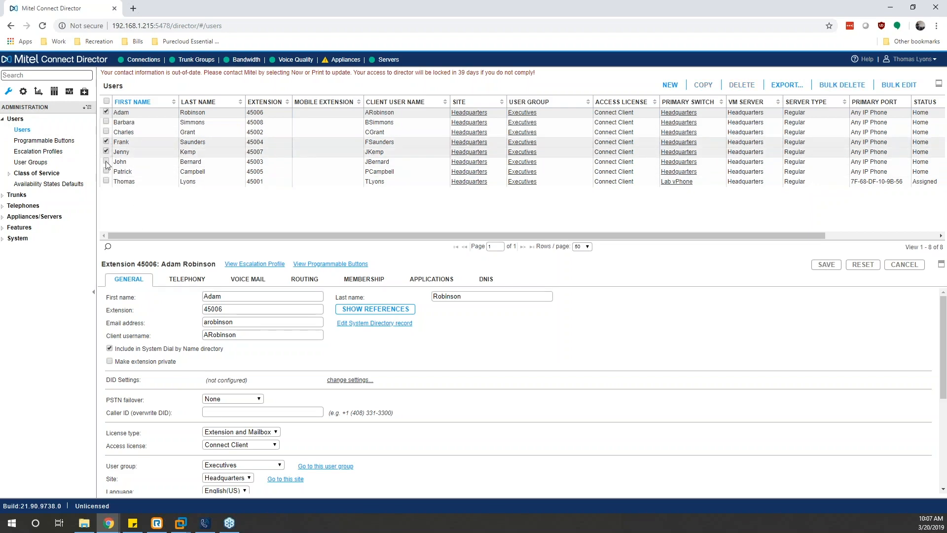
{"action": "left_click", "coordinate": [106, 172]}
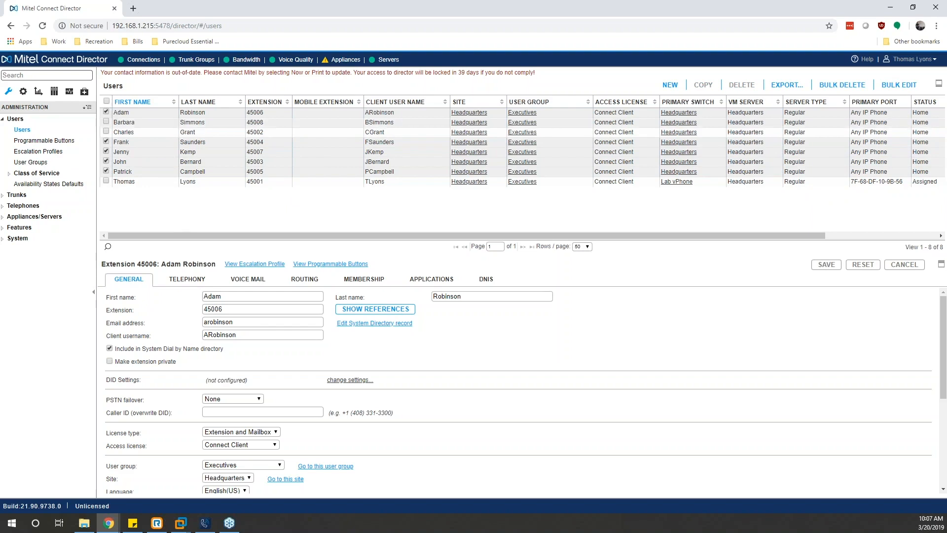
{"action": "left_click", "coordinate": [110, 249]}
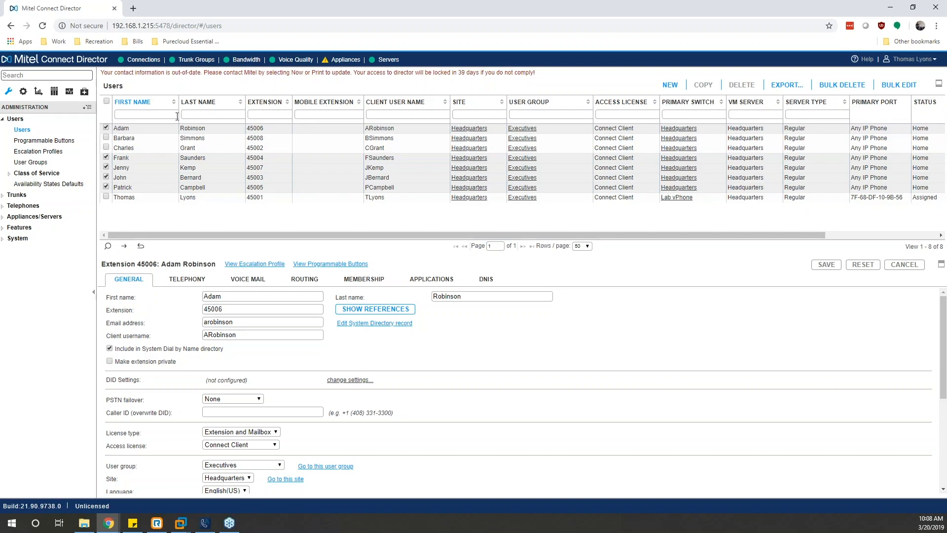
- Filter the users list by the user's first name and select the matching extension 45001
{"action": "left_click", "coordinate": [156, 115]}
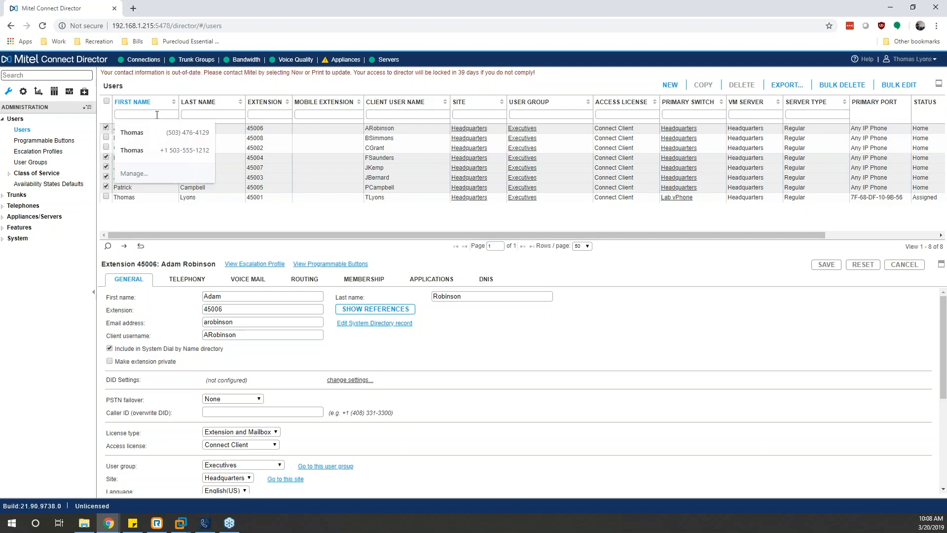
{"action": "type", "text": "thomas"}
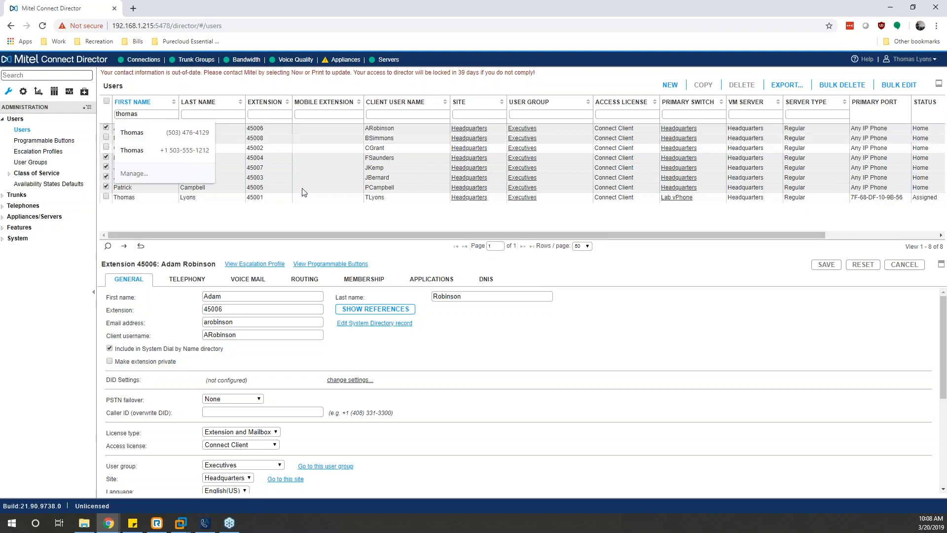
{"action": "key", "text": "Return"}
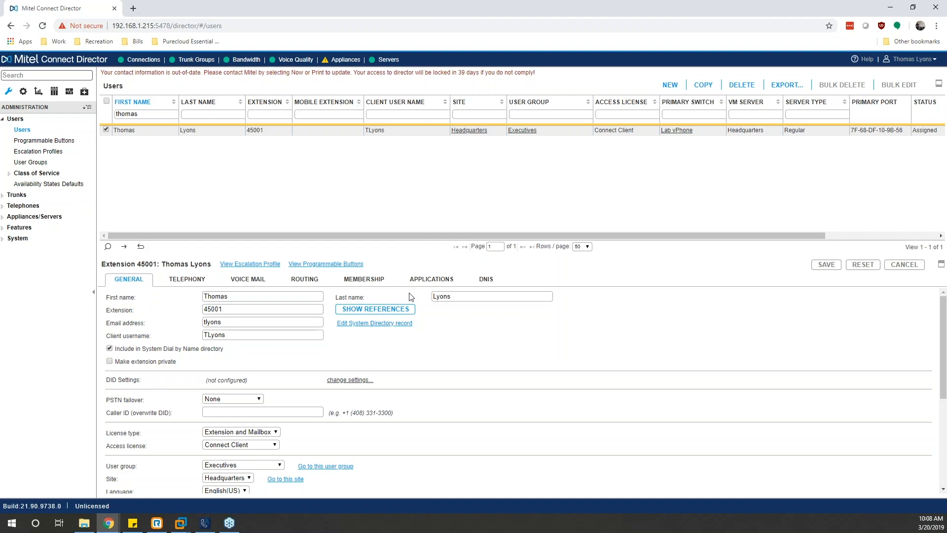
{"action": "left_click_drag", "start_coordinate": [227, 309], "coordinate": [200, 310]}
{"action": "left_click", "coordinate": [405, 309]}
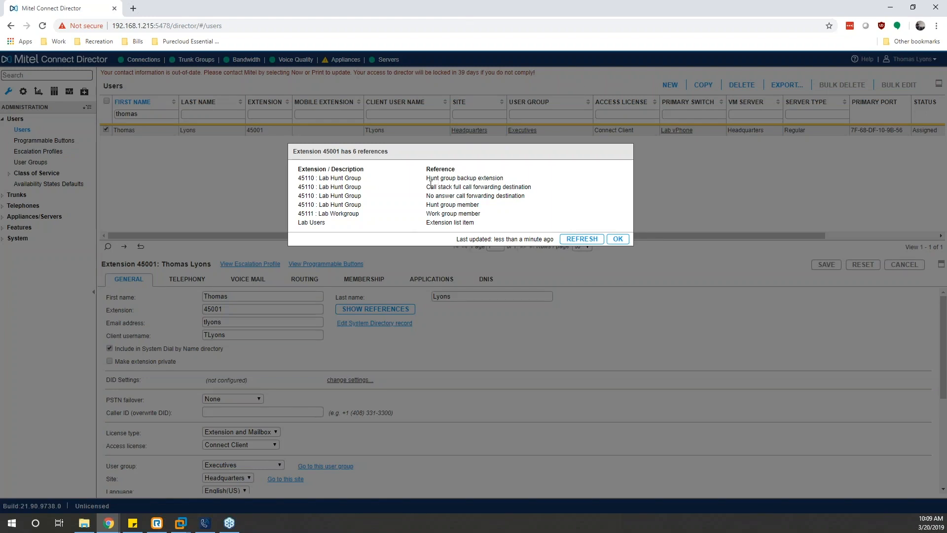
{"action": "left_click_drag", "start_coordinate": [430, 186], "coordinate": [536, 193]}
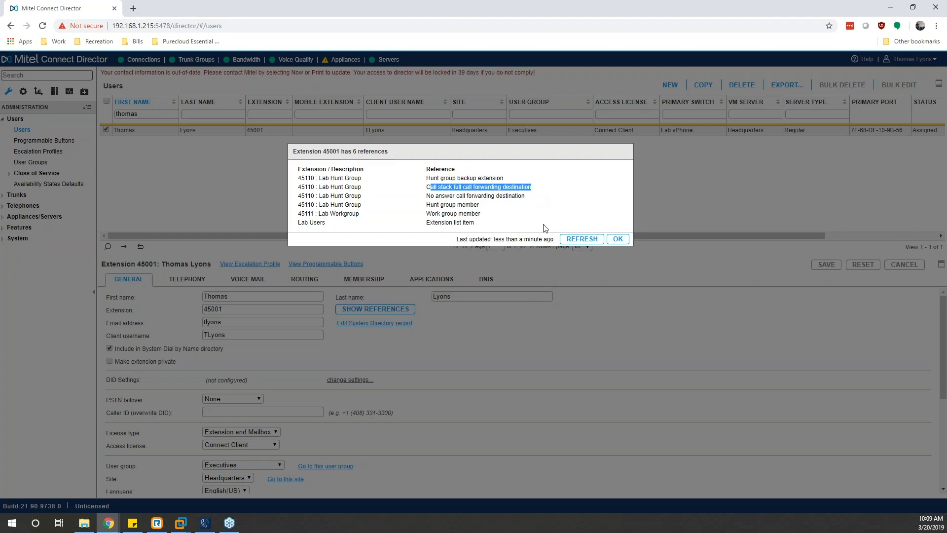
{"action": "left_click", "coordinate": [618, 240]}
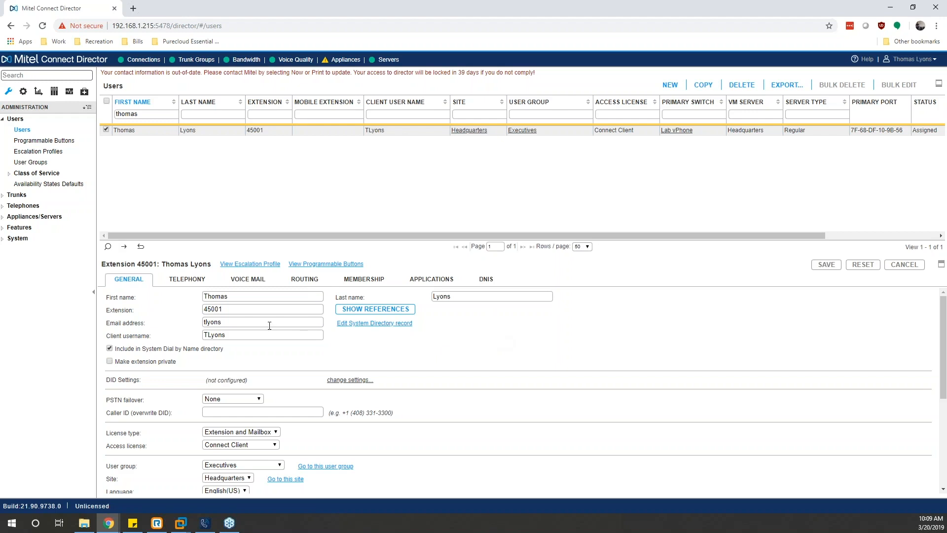
{"action": "left_click", "coordinate": [235, 319]}
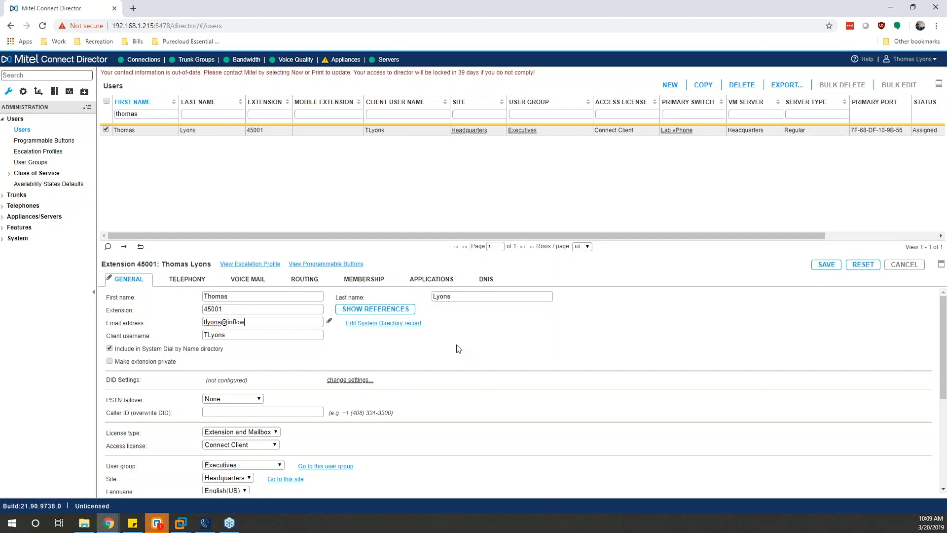
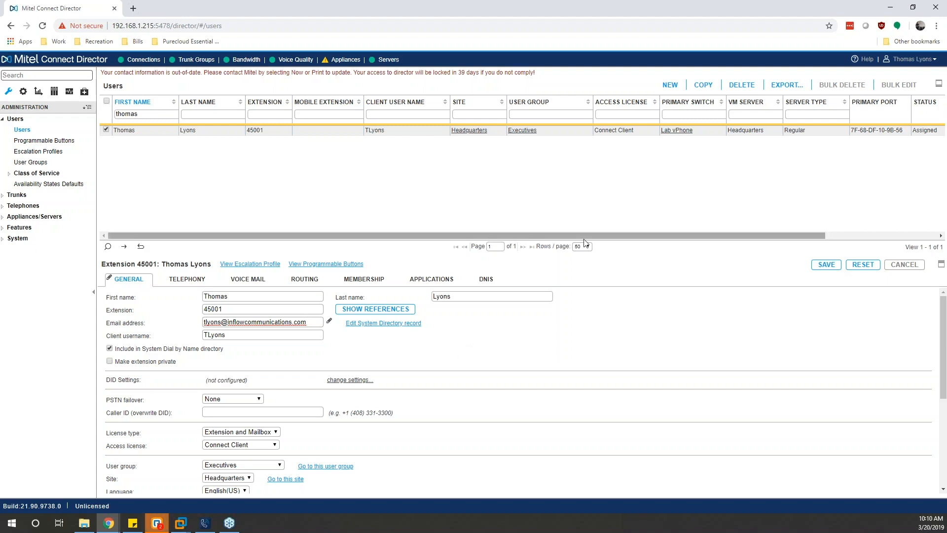
{"action": "key", "text": "Tab"}
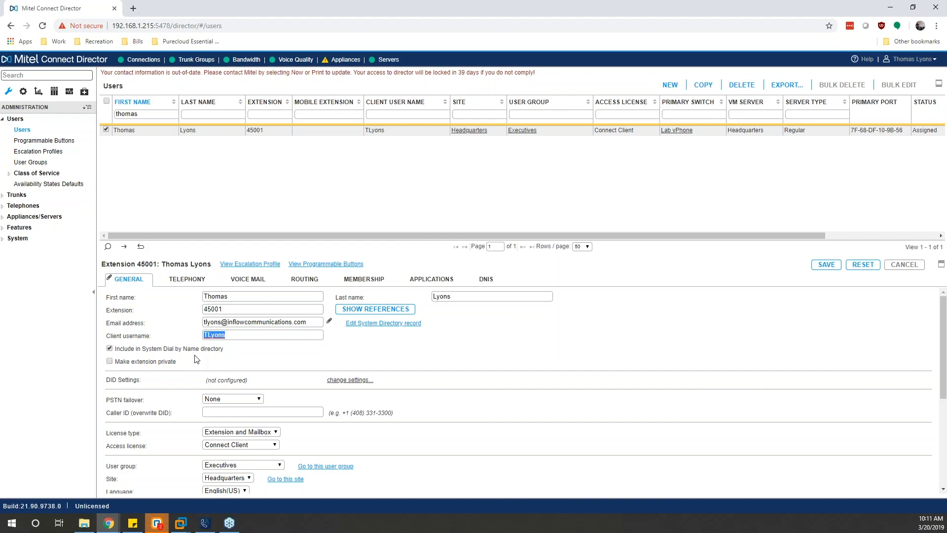
{"action": "left_click_drag", "start_coordinate": [114, 362], "coordinate": [174, 362]}
{"action": "left_click", "coordinate": [181, 366]}
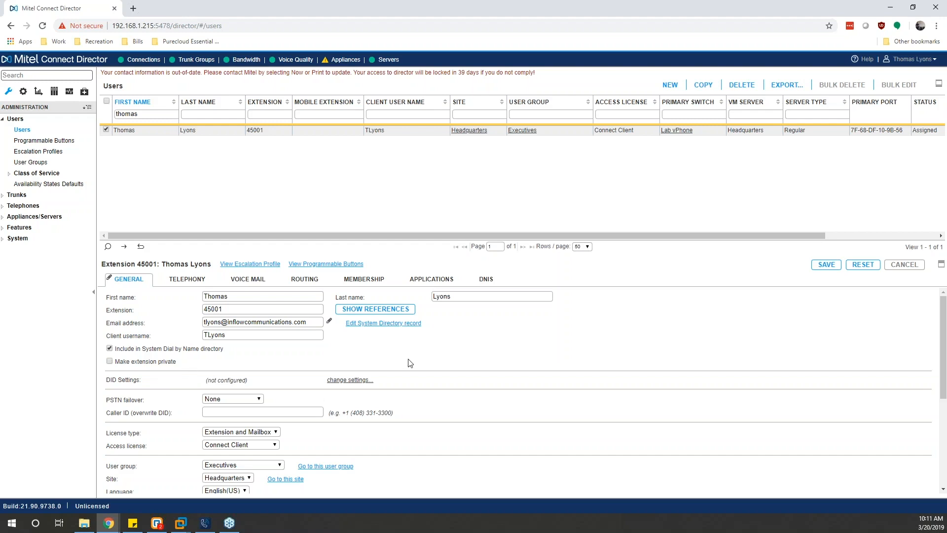
- Expand the DID settings details and open the PSTN failover dropdown
{"action": "scroll", "coordinate": [391, 331], "scroll_direction": "down", "scroll_amount": 1}
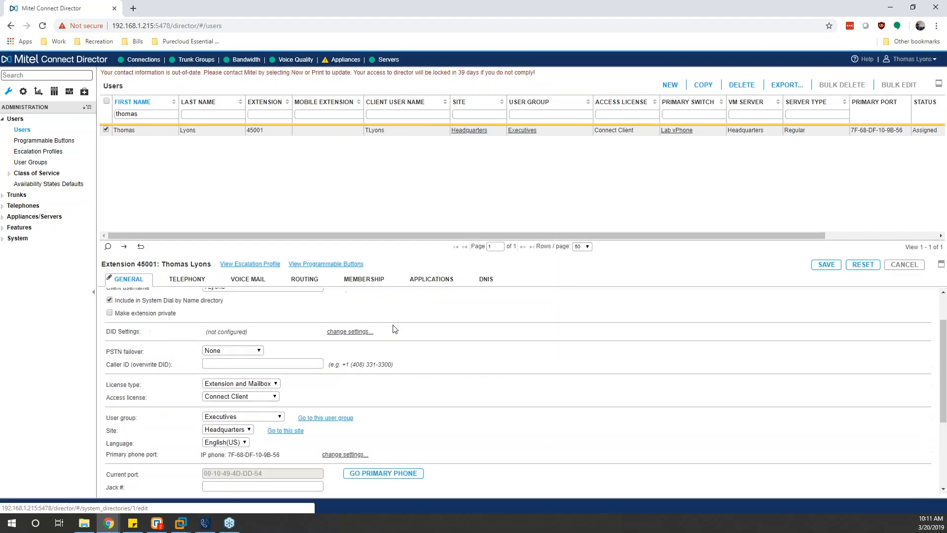
{"action": "left_click", "coordinate": [365, 332]}
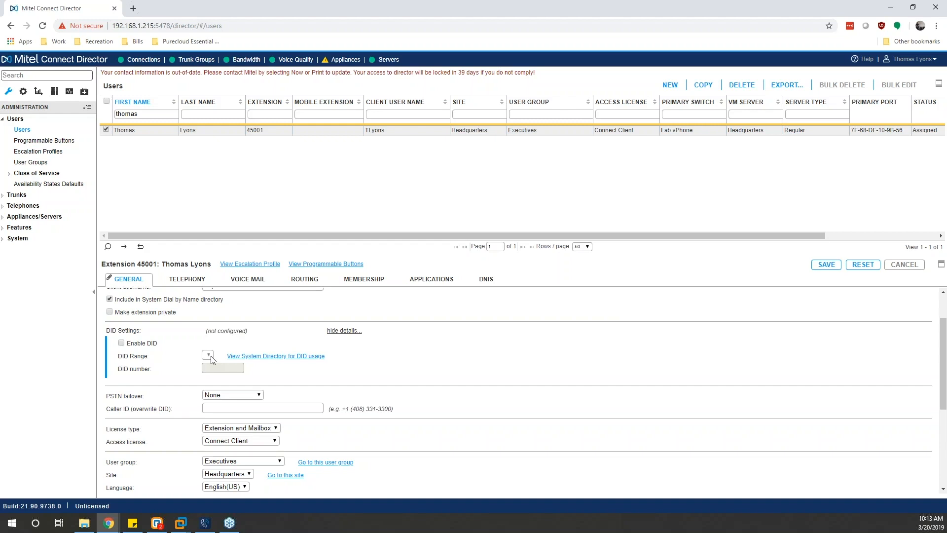
{"action": "scroll", "coordinate": [373, 382], "scroll_direction": "down", "scroll_amount": 2}
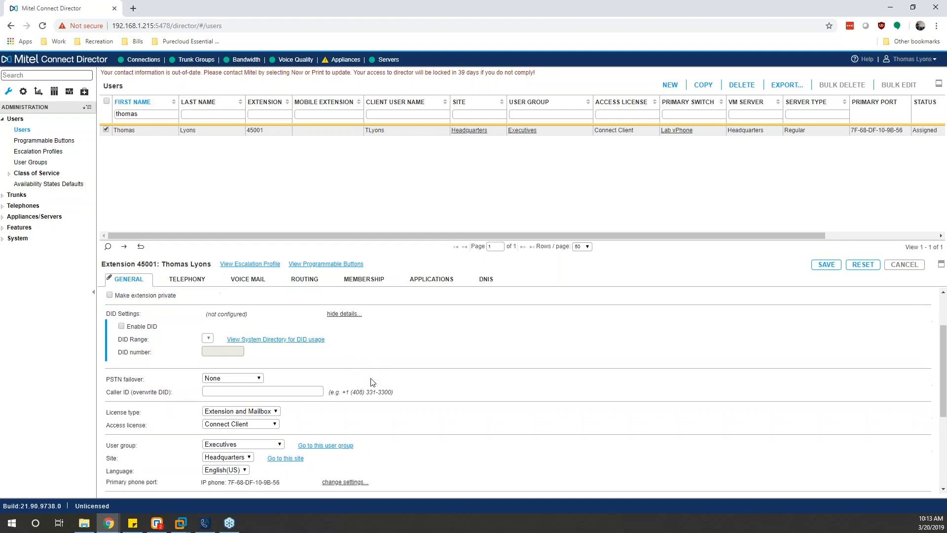
{"action": "left_click", "coordinate": [257, 296]}
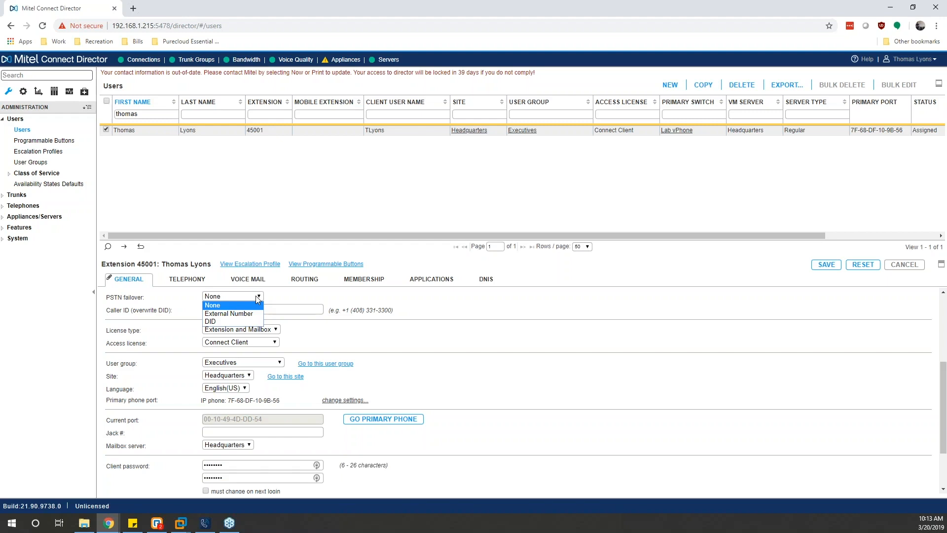
- Set PSTN failover to External Number, after briefly trying DID, and focus the empty number field
{"action": "left_click", "coordinate": [240, 312]}
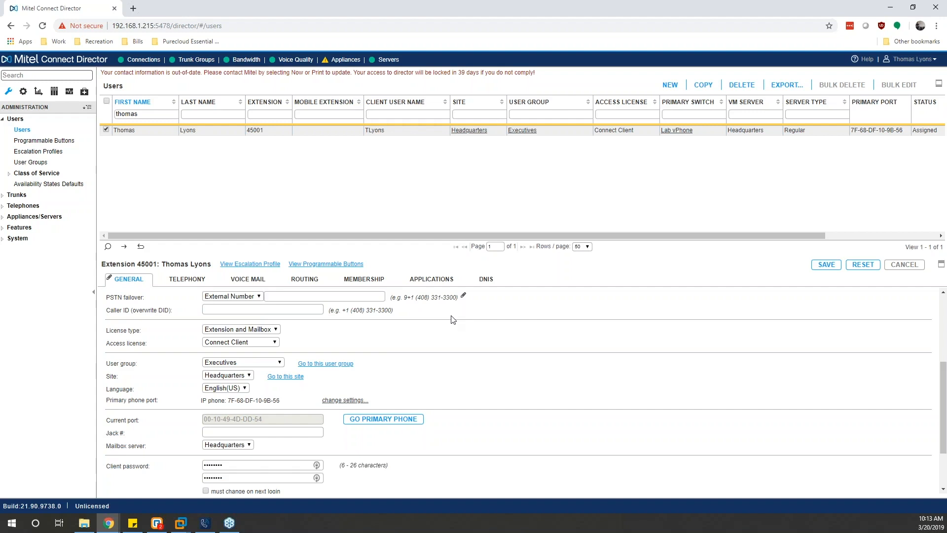
{"action": "left_click", "coordinate": [259, 296]}
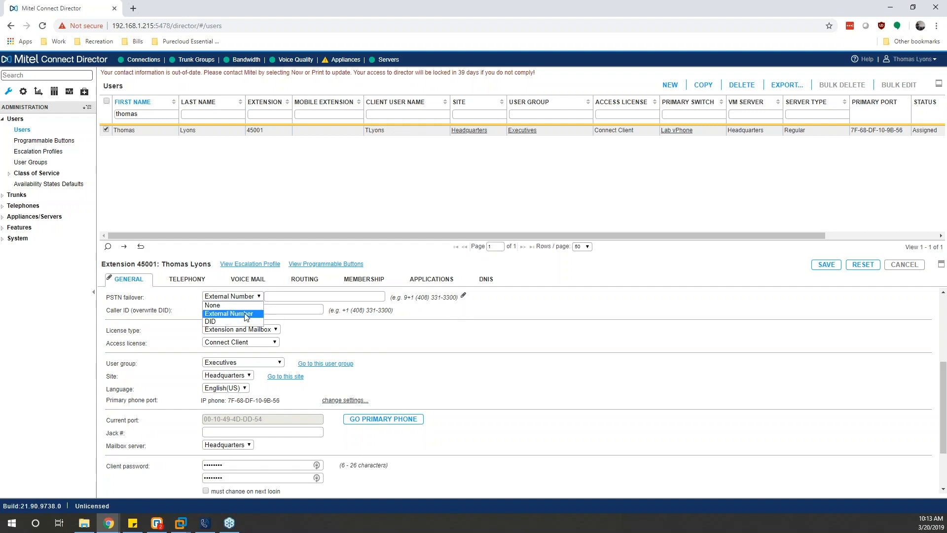
{"action": "left_click", "coordinate": [237, 321]}
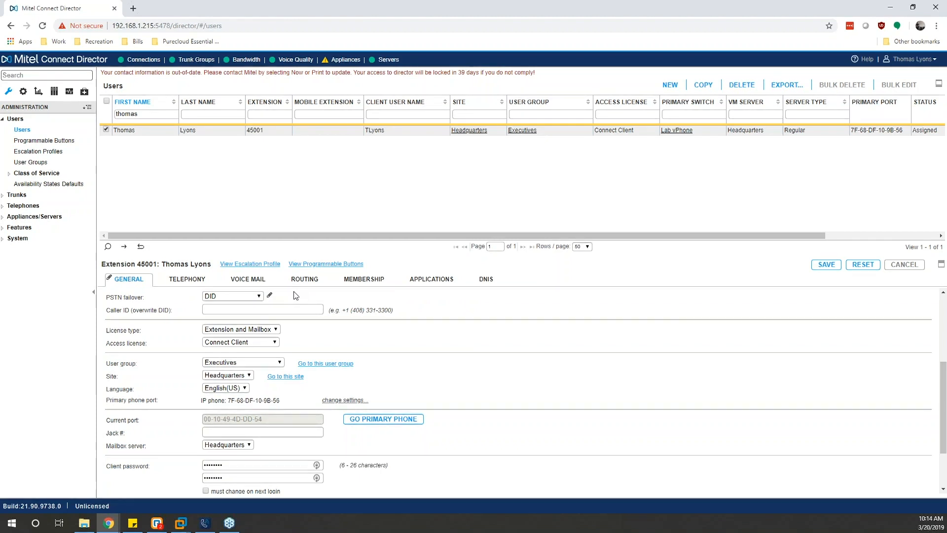
{"action": "left_click", "coordinate": [254, 296]}
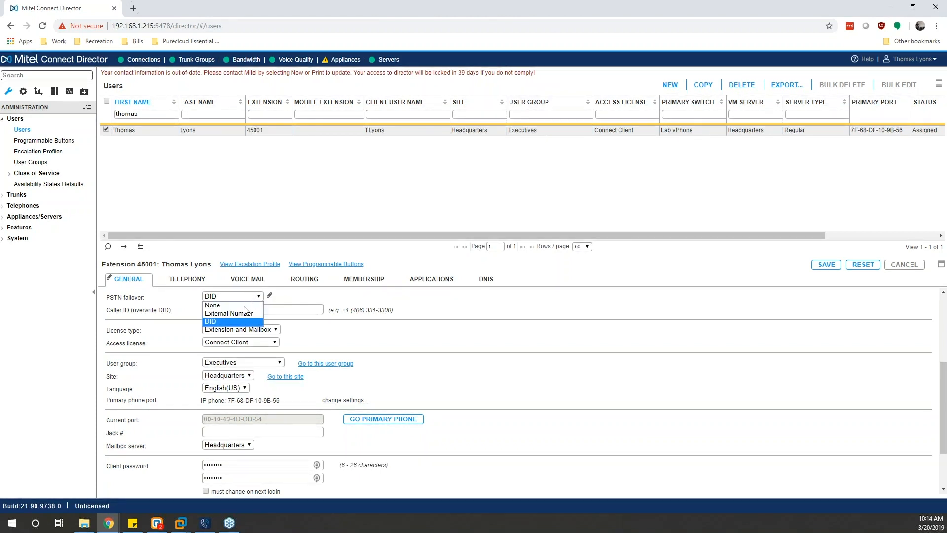
{"action": "left_click", "coordinate": [238, 312]}
{"action": "left_click", "coordinate": [297, 299]}
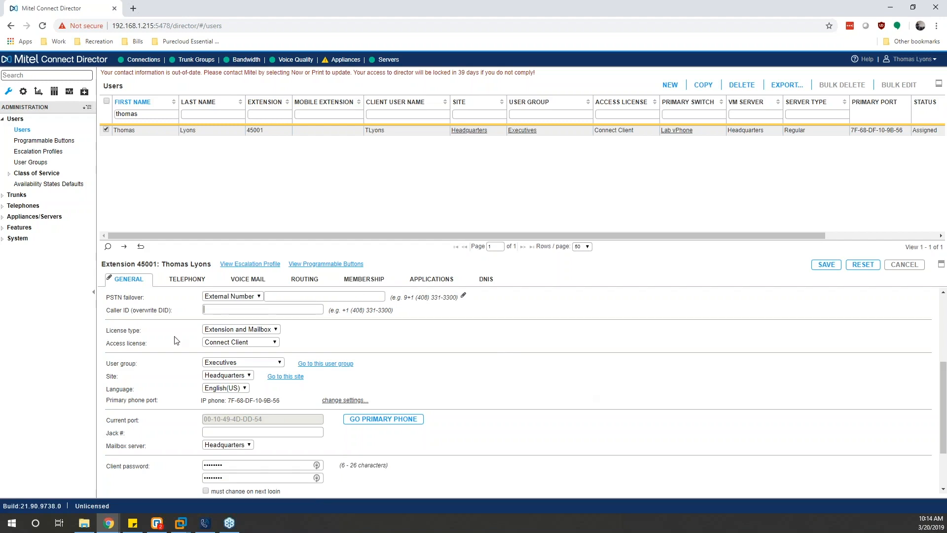
- Enter the caller ID override phone number in the Caller ID field
{"action": "left_click_drag", "start_coordinate": [131, 311], "coordinate": [174, 315]}
{"action": "left_click", "coordinate": [192, 312]}
{"action": "left_click_drag", "start_coordinate": [394, 310], "coordinate": [255, 309]}
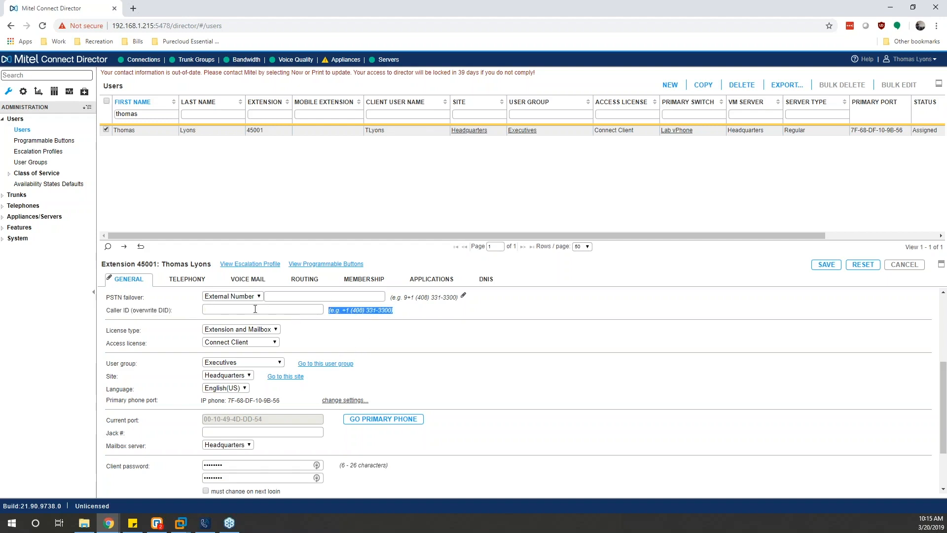
{"action": "left_click", "coordinate": [255, 309]}
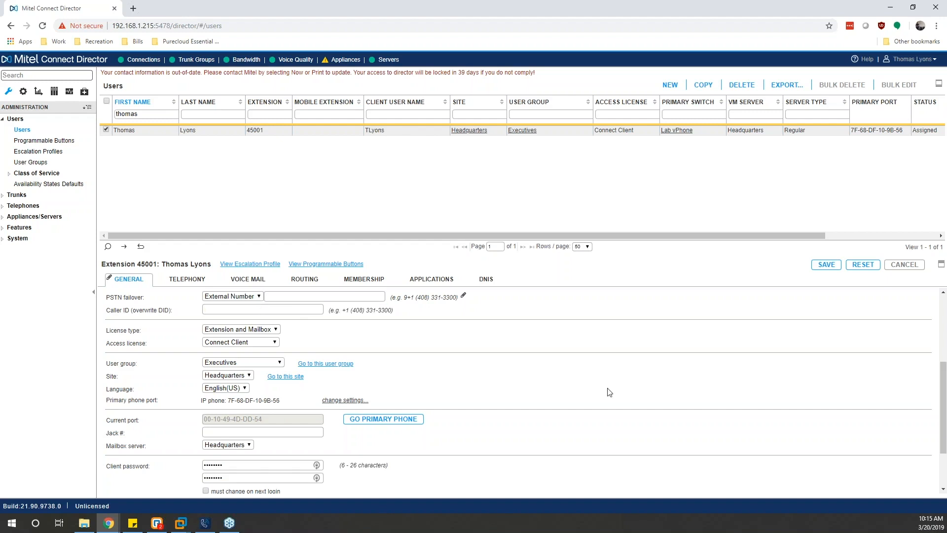
- Reset PSTN failover to None, save the user record, and bring up the License type list
{"action": "left_click", "coordinate": [821, 267]}
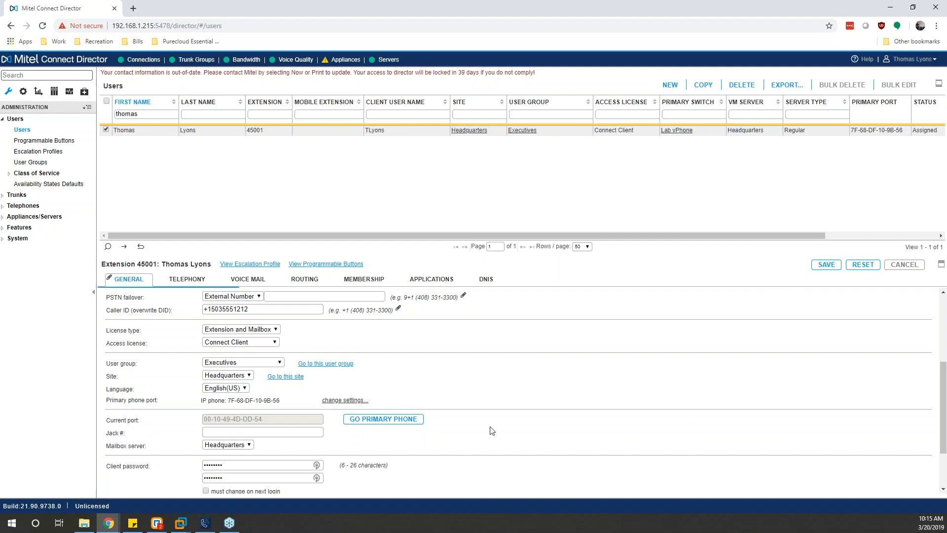
{"action": "left_click", "coordinate": [250, 298]}
{"action": "left_click", "coordinate": [236, 304]}
{"action": "left_click", "coordinate": [837, 267]}
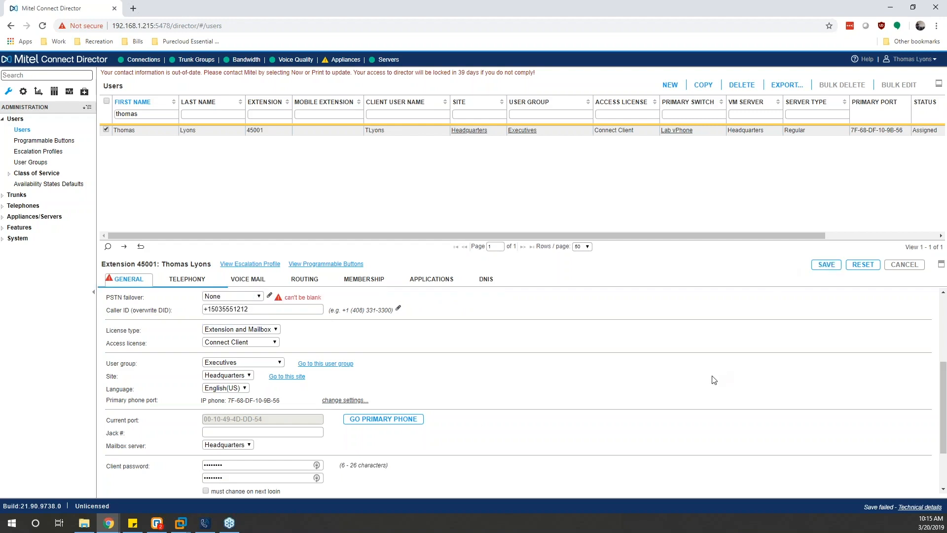
{"action": "triple_click", "coordinate": [270, 309]}
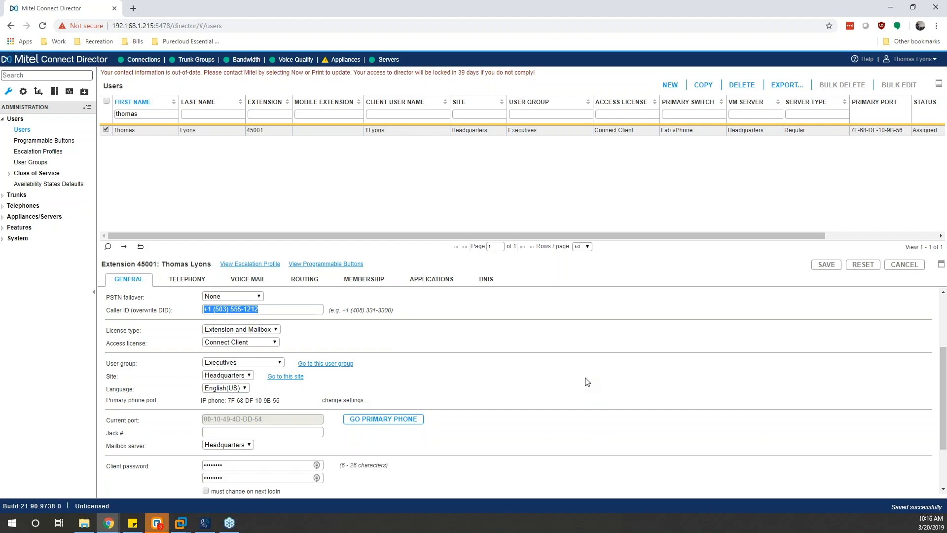
{"action": "left_click", "coordinate": [475, 340]}
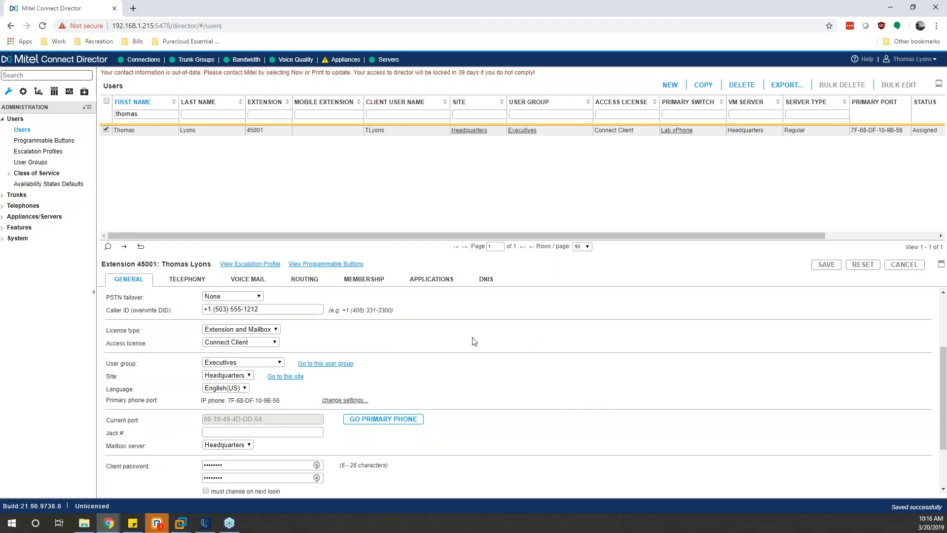
{"action": "left_click", "coordinate": [274, 330]}
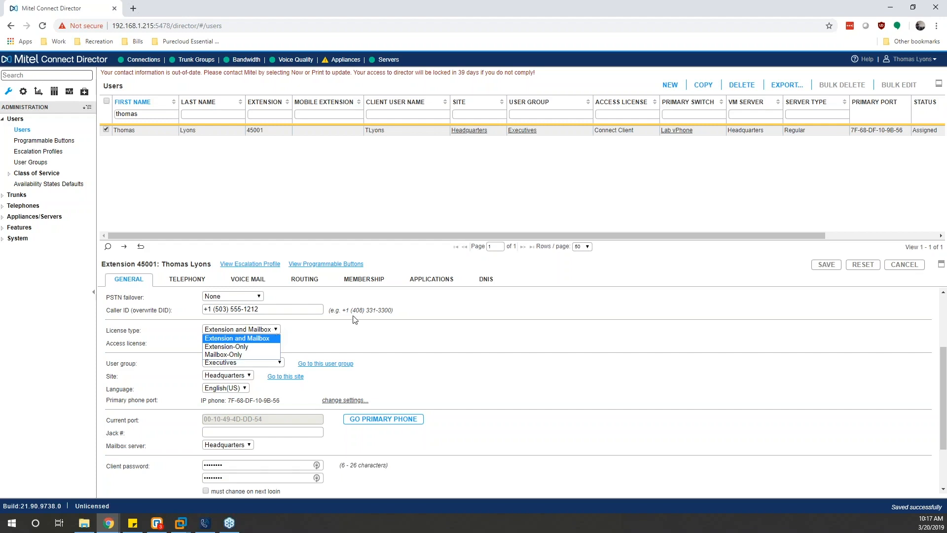
{"action": "left_click", "coordinate": [346, 338]}
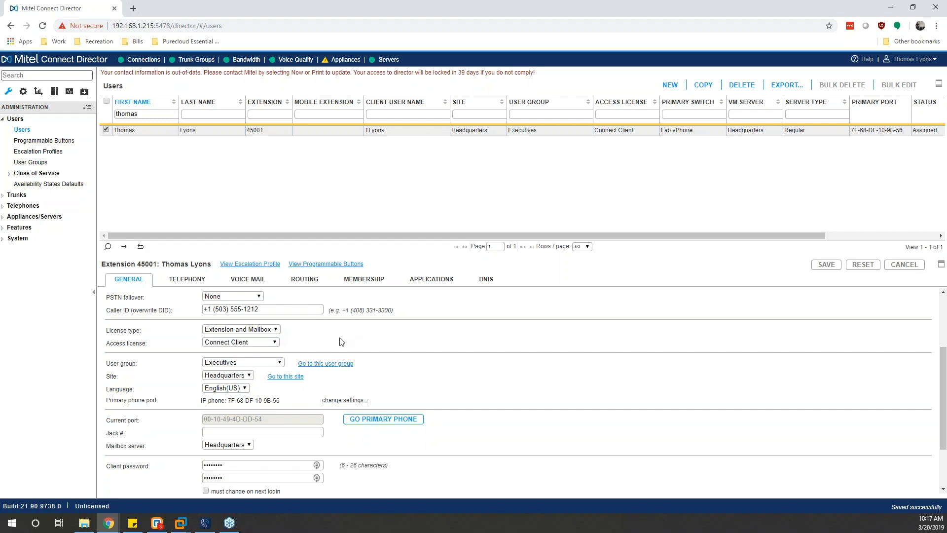
{"action": "left_click", "coordinate": [275, 343]}
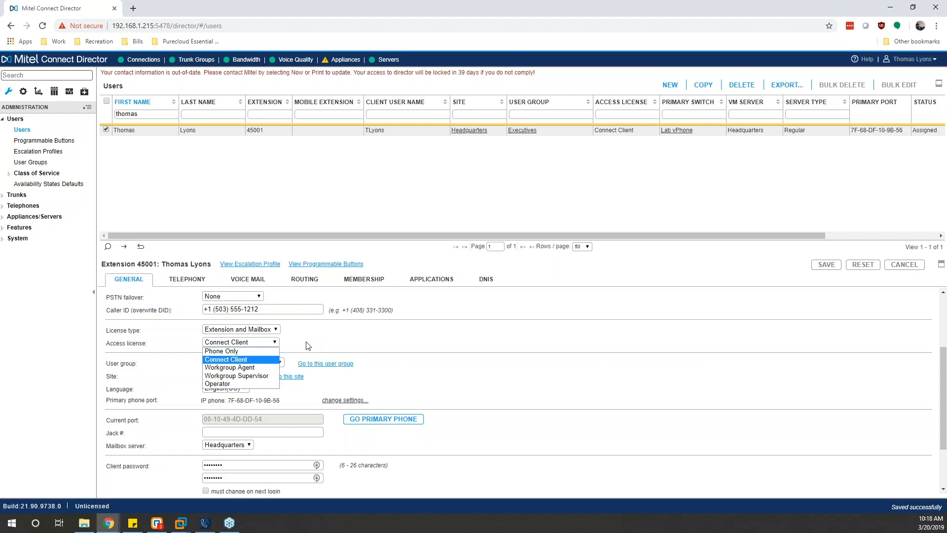
{"action": "left_click", "coordinate": [324, 324]}
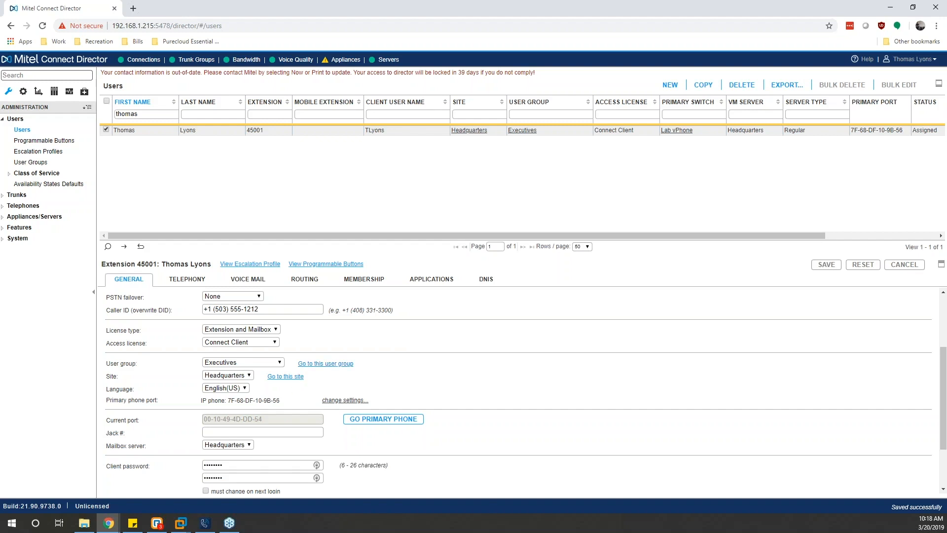
{"action": "left_click", "coordinate": [244, 377]}
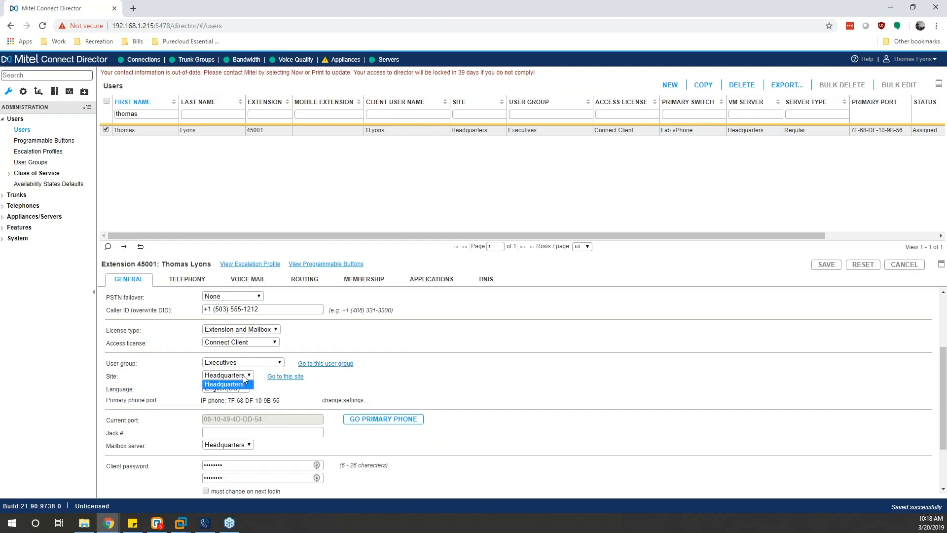
{"action": "left_click", "coordinate": [408, 378]}
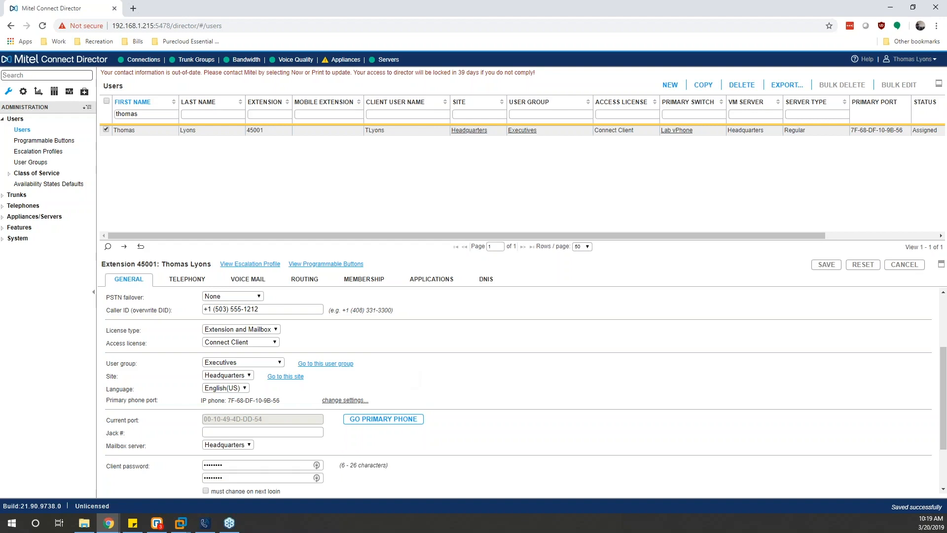
{"action": "left_click", "coordinate": [246, 389]}
{"action": "left_click", "coordinate": [396, 376]}
{"action": "left_click_drag", "start_coordinate": [106, 400], "coordinate": [222, 413]}
- Expand primary phone port details, keep IP phone 7F-68-DF-10-9B-56, and highlight current port 00-10-49-4D-DD-54
{"action": "left_click", "coordinate": [340, 401]}
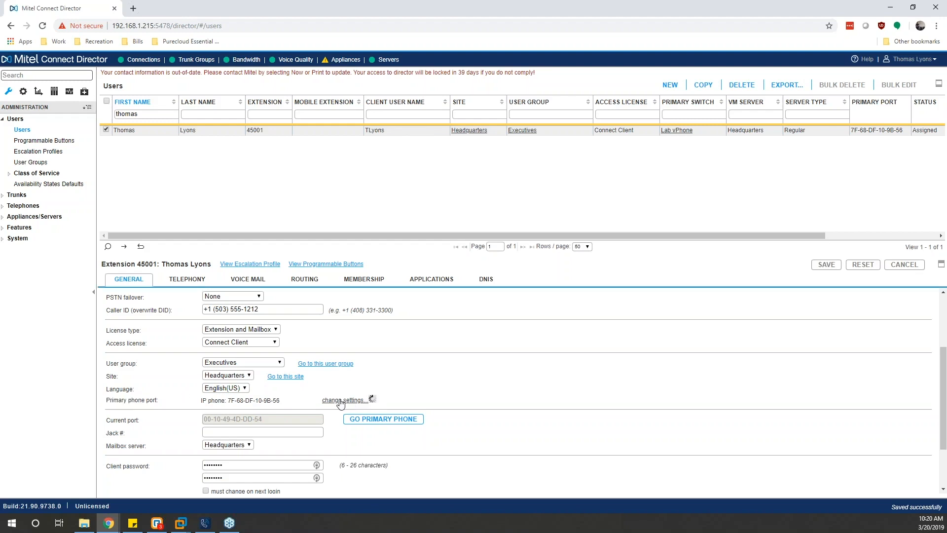
{"action": "scroll", "coordinate": [443, 390], "scroll_direction": "down", "scroll_amount": 2}
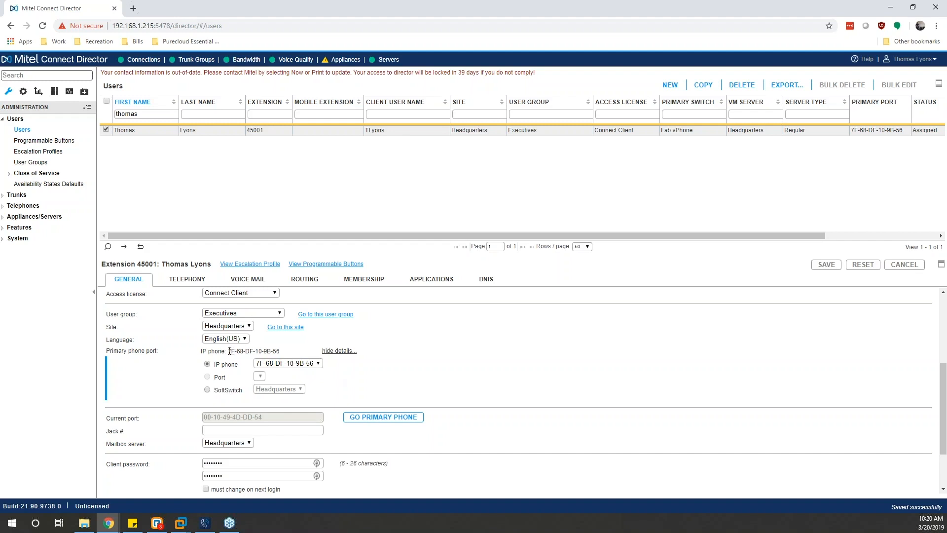
{"action": "left_click", "coordinate": [259, 365]}
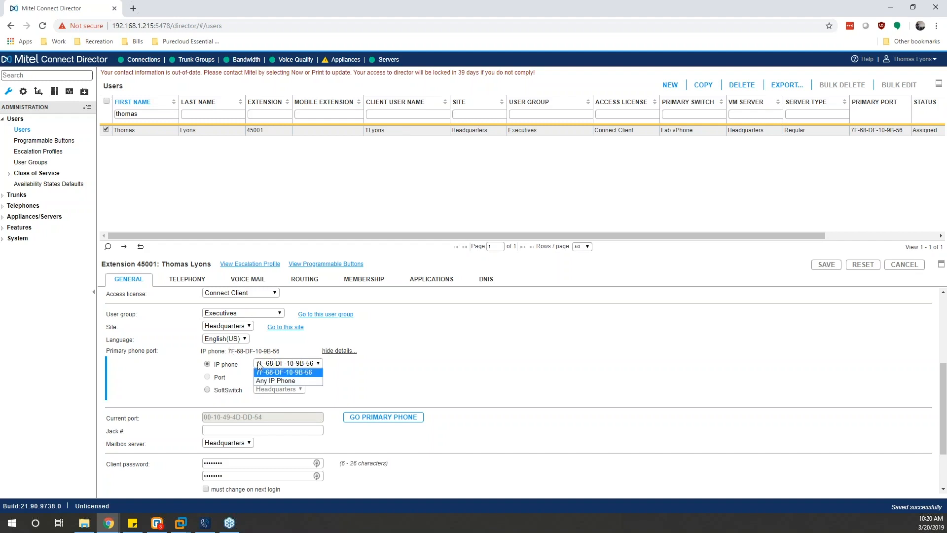
{"action": "left_click", "coordinate": [311, 372]}
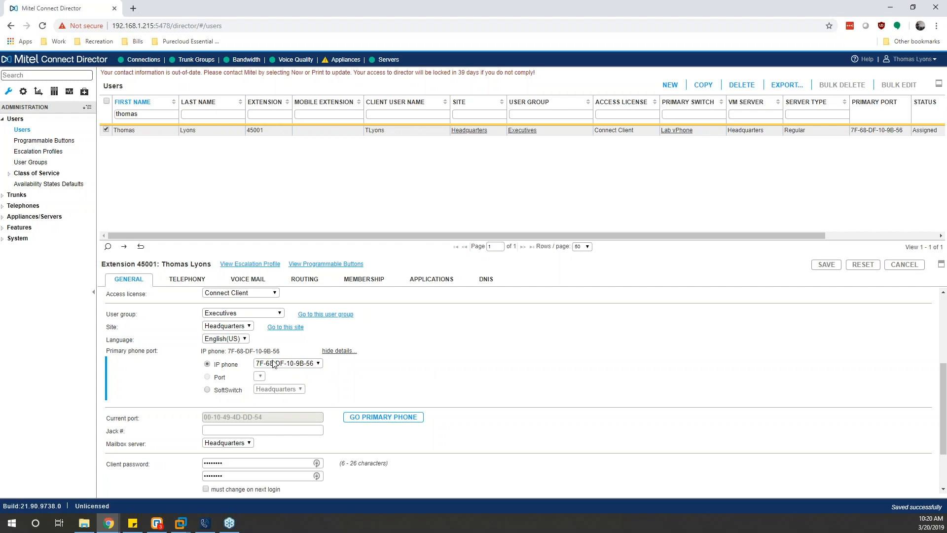
{"action": "left_click", "coordinate": [318, 366]}
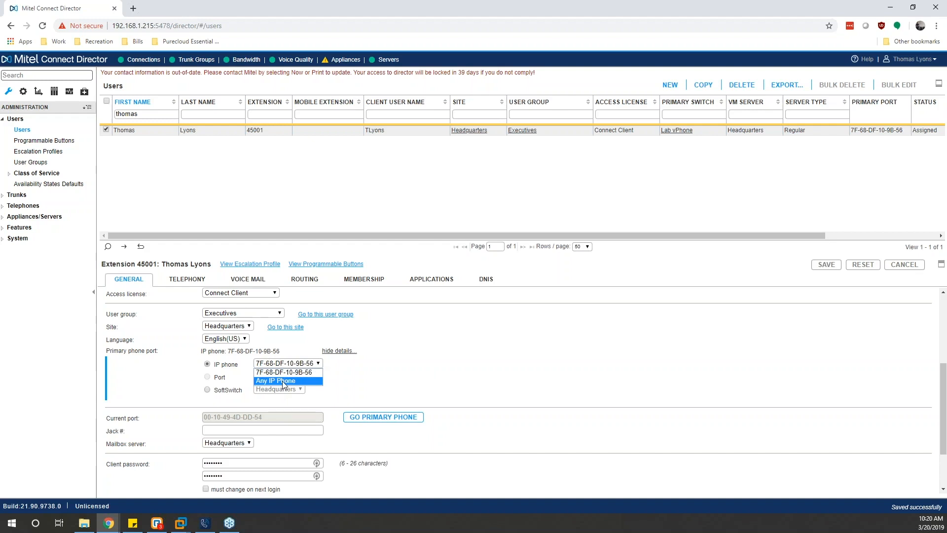
{"action": "left_click", "coordinate": [419, 363]}
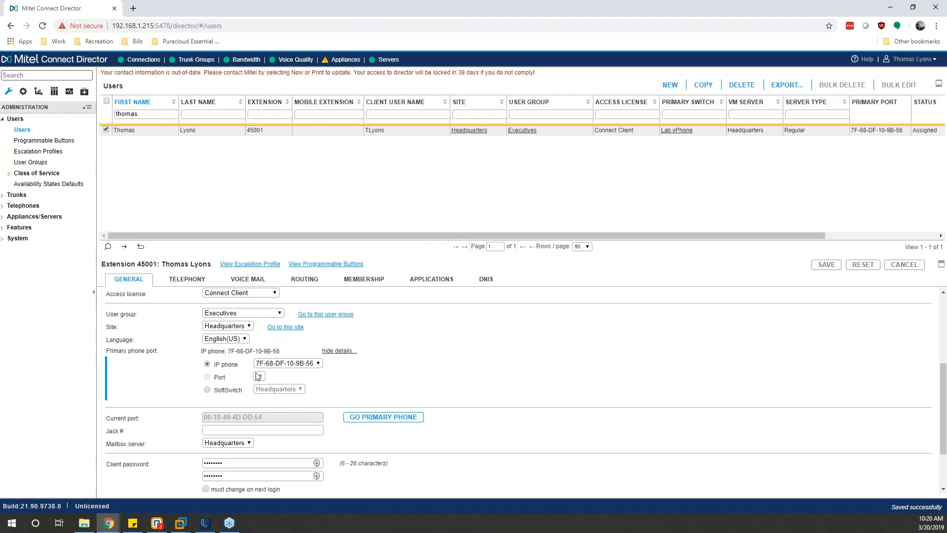
{"action": "left_click_drag", "start_coordinate": [144, 423], "coordinate": [107, 424]}
{"action": "left_click", "coordinate": [268, 417]}
{"action": "left_click_drag", "start_coordinate": [268, 417], "coordinate": [203, 419]}
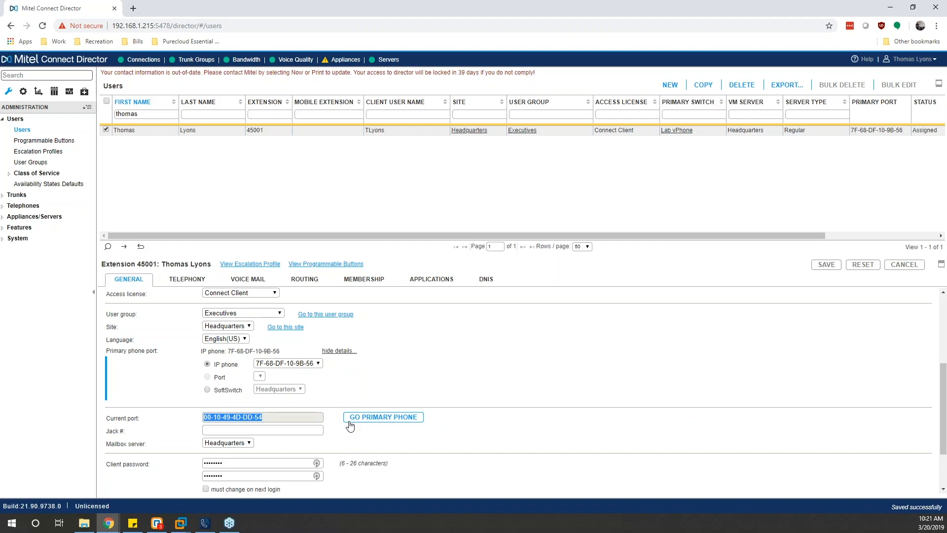
{"action": "left_click", "coordinate": [390, 433]}
{"action": "scroll", "coordinate": [390, 434], "scroll_direction": "down", "scroll_amount": 1}
{"action": "left_click", "coordinate": [245, 361]}
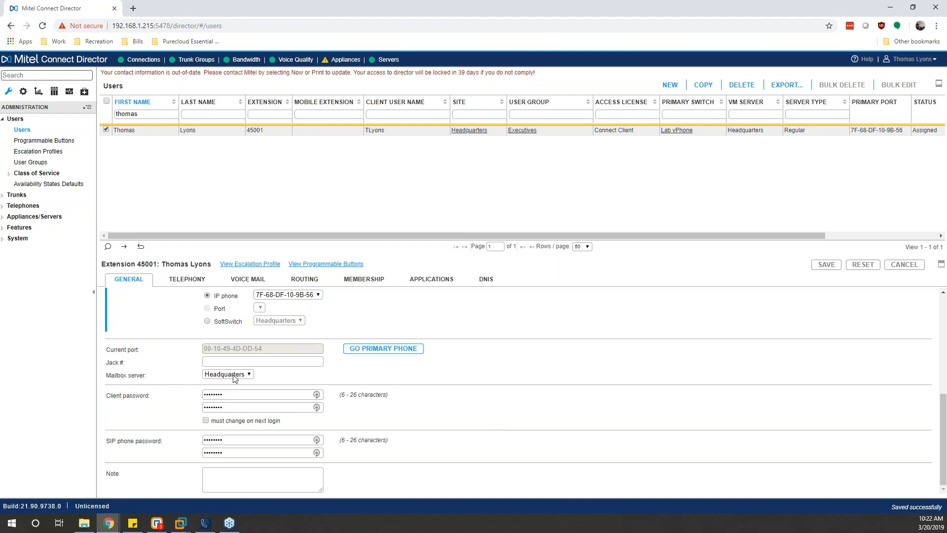
- Choose LabDVS as the mailbox server and clear the first client password field
{"action": "left_click", "coordinate": [251, 376]}
{"action": "left_click", "coordinate": [243, 391]}
{"action": "left_click", "coordinate": [233, 394]}
- Clear the first SIP phone password box using Ctrl+A and Backspace
{"action": "left_click_drag", "start_coordinate": [402, 466], "coordinate": [145, 452]}
{"action": "left_click", "coordinate": [143, 453]}
{"action": "key", "text": "ctrl+a"}
{"action": "key", "text": "BackSpace"}
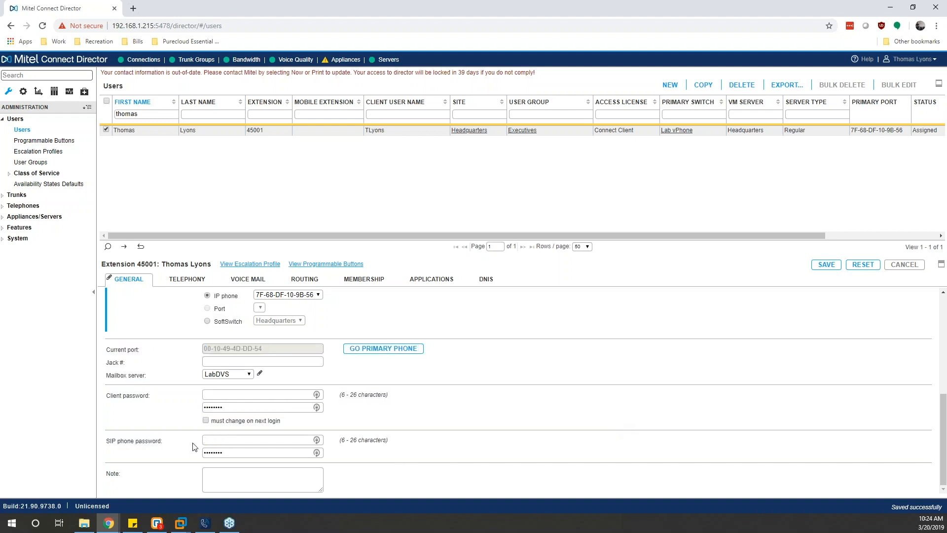
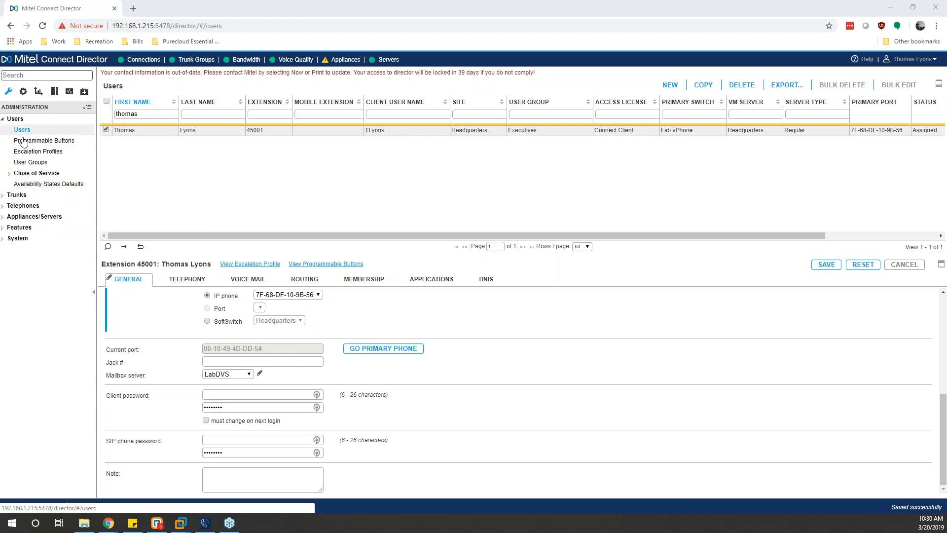
- Expand the System and Features categories in the left navigation tree
{"action": "left_click", "coordinate": [18, 238]}
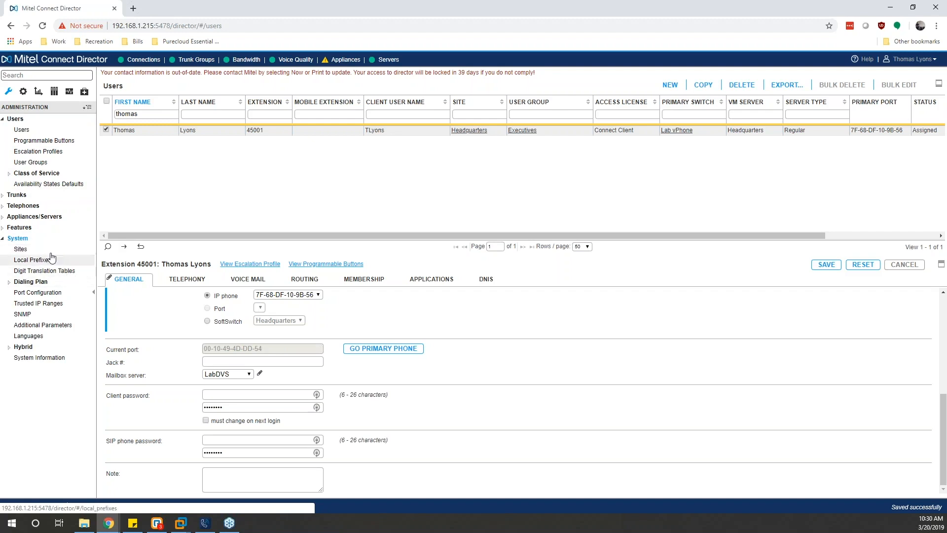
{"action": "left_click", "coordinate": [20, 228]}
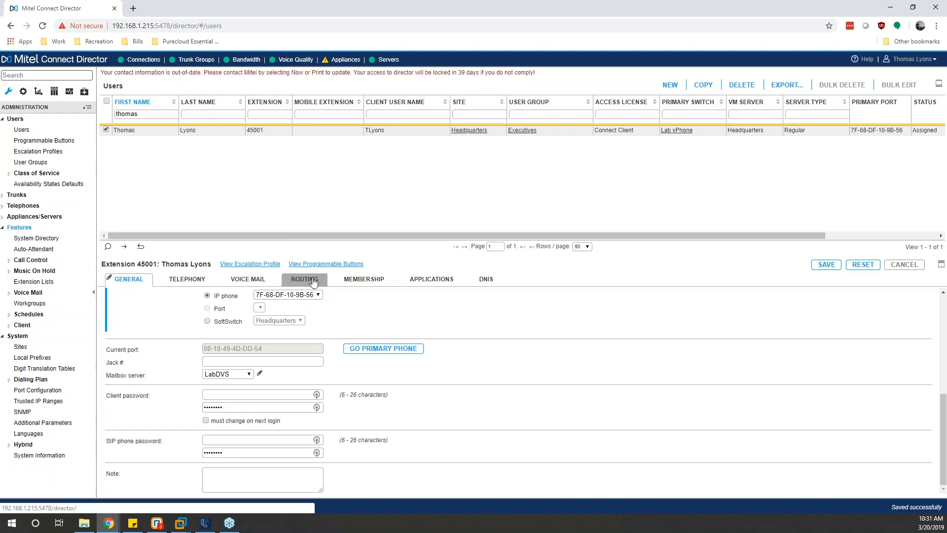
- Change the user's Telephony call stack depth from 8 to 5
{"action": "left_click", "coordinate": [192, 280]}
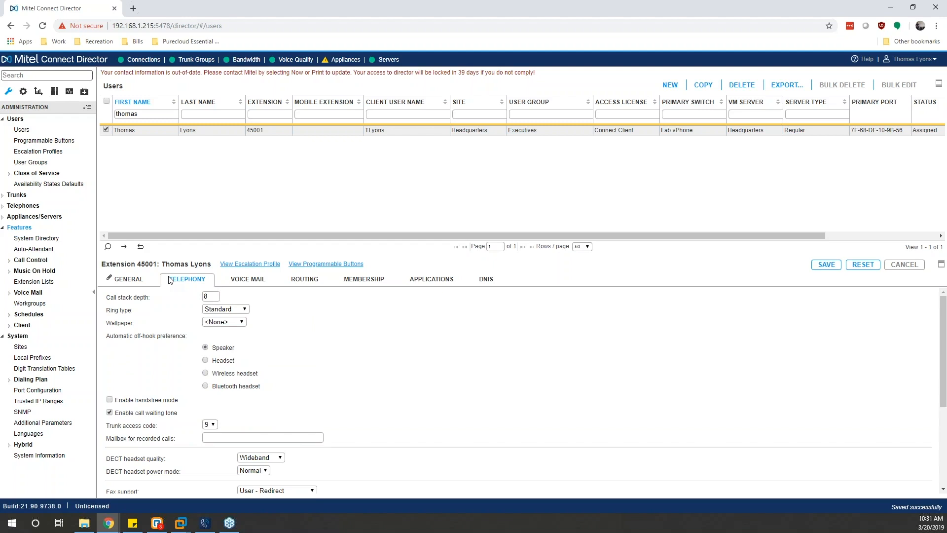
{"action": "left_click_drag", "start_coordinate": [150, 297], "coordinate": [109, 300]}
{"action": "left_click_drag", "start_coordinate": [209, 296], "coordinate": [186, 295]}
{"action": "type", "text": "5"}
{"action": "left_click", "coordinate": [245, 309]}
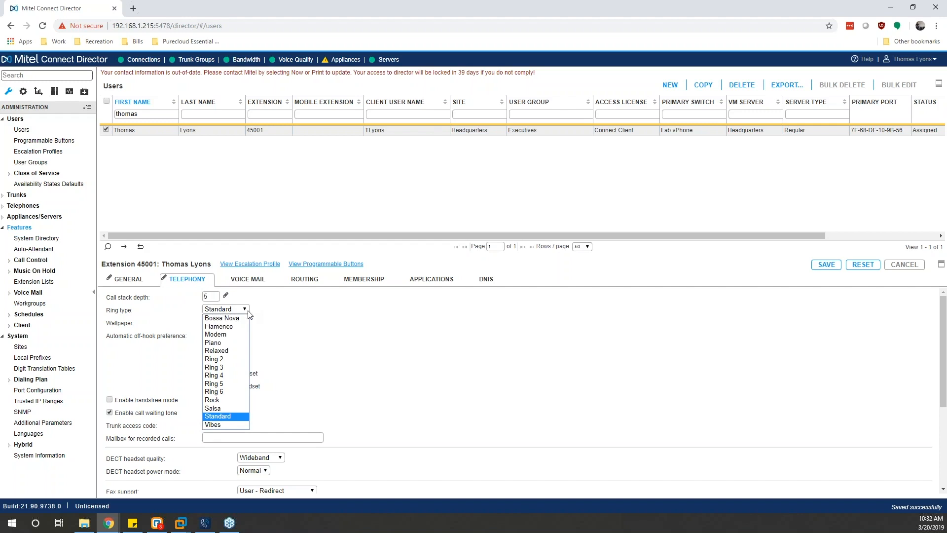
{"action": "left_click", "coordinate": [334, 333]}
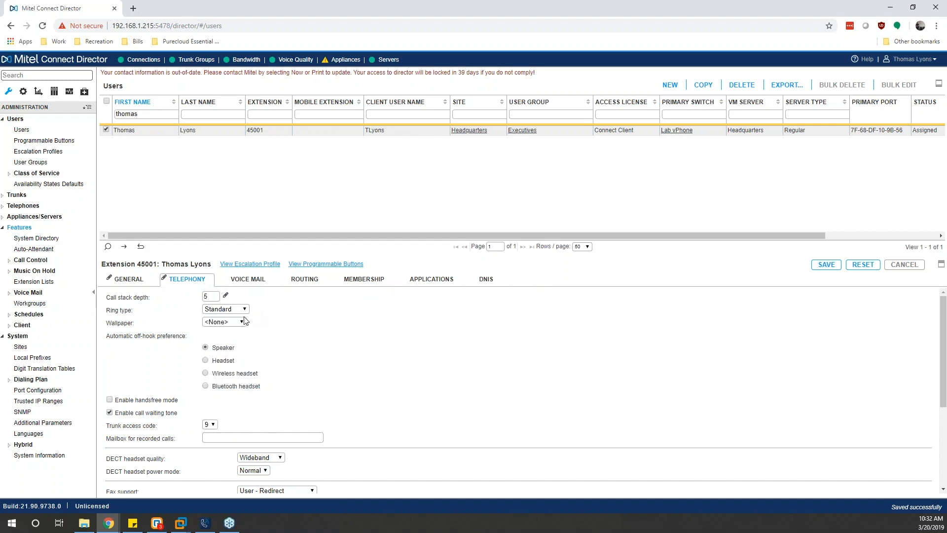
{"action": "left_click", "coordinate": [243, 323]}
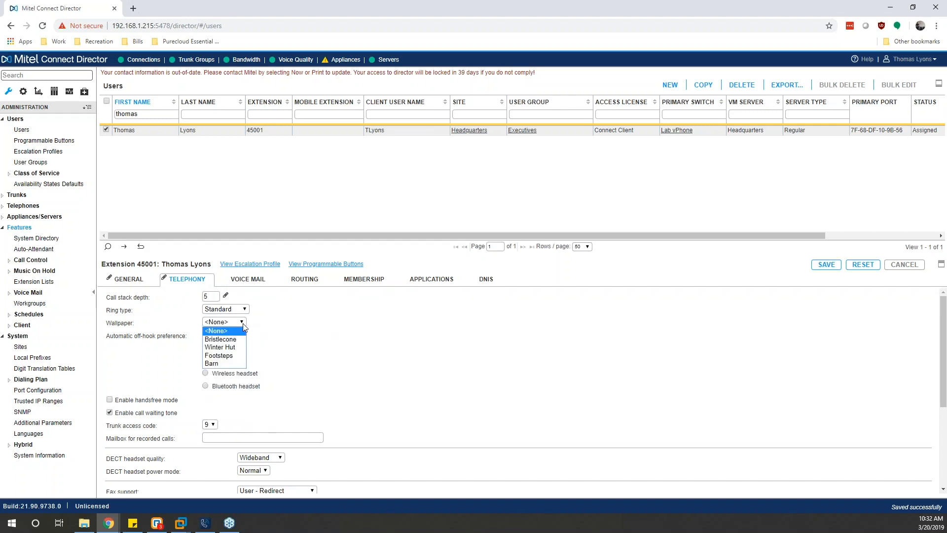
{"action": "left_click", "coordinate": [281, 319]}
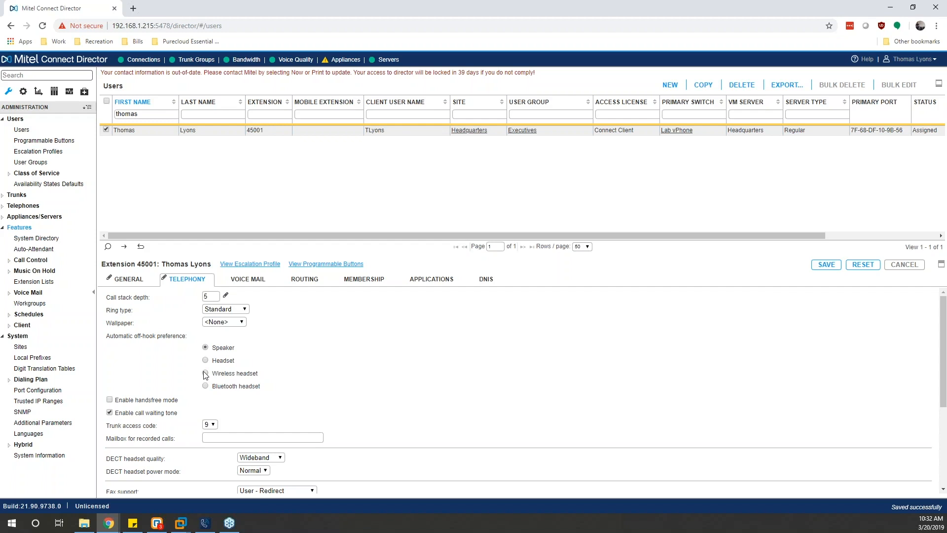
- Select Wireless headset as the automatic off-hook preference
{"action": "left_click", "coordinate": [206, 373]}
- Review the trunk access code choices, keeping 9
{"action": "scroll", "coordinate": [380, 406], "scroll_direction": "down", "scroll_amount": 5}
{"action": "scroll", "coordinate": [379, 404], "scroll_direction": "up", "scroll_amount": 1}
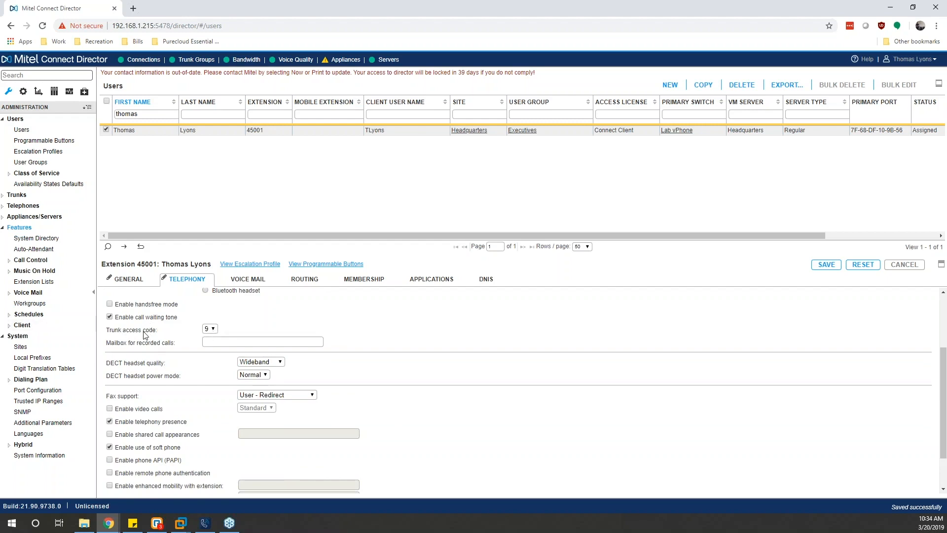
{"action": "left_click", "coordinate": [212, 329]}
{"action": "left_click", "coordinate": [446, 341]}
- Enter 45002 as the mailbox for recorded calls and save the telephony settings
{"action": "type", "text": "5"}
{"action": "key", "text": "BackSpace"}
{"action": "type", "text": "45002"}
{"action": "left_click", "coordinate": [827, 265]}
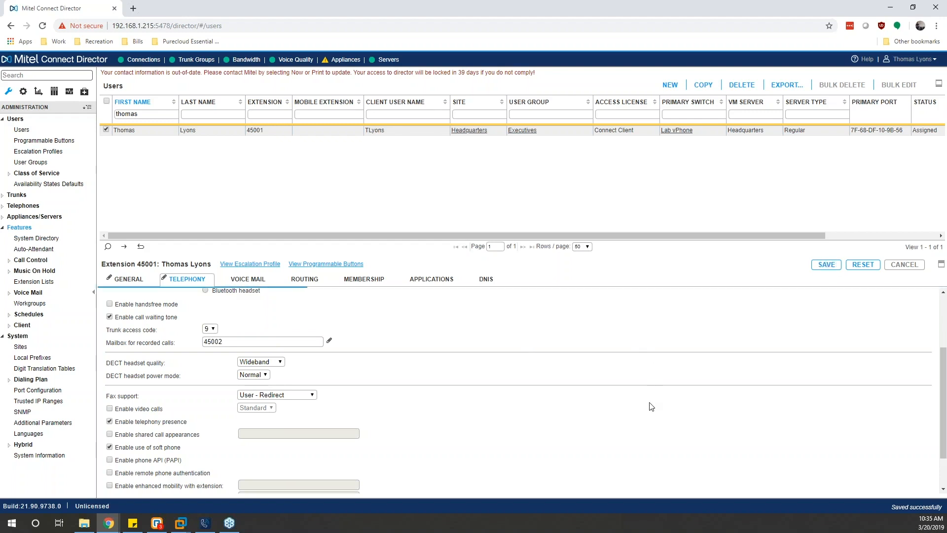
{"action": "left_click", "coordinate": [183, 277]}
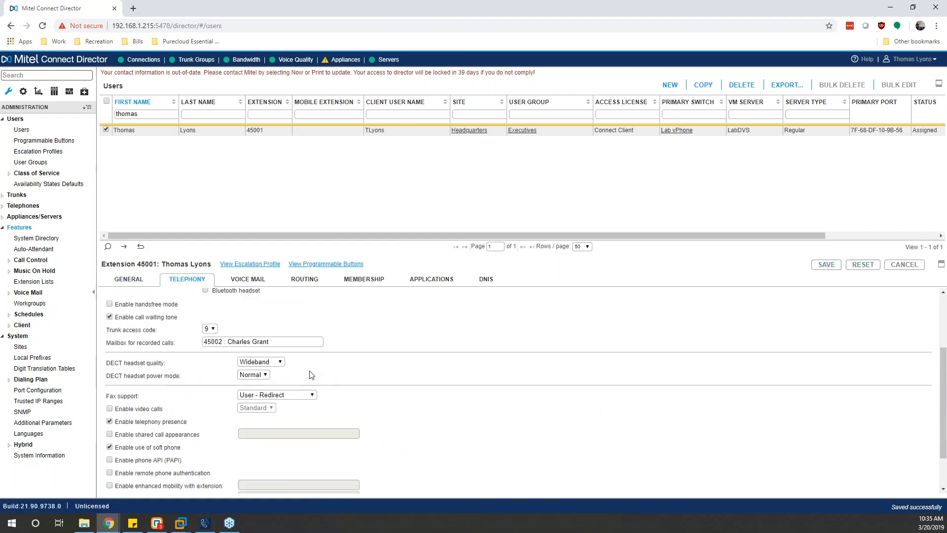
{"action": "left_click_drag", "start_coordinate": [270, 341], "coordinate": [200, 342]}
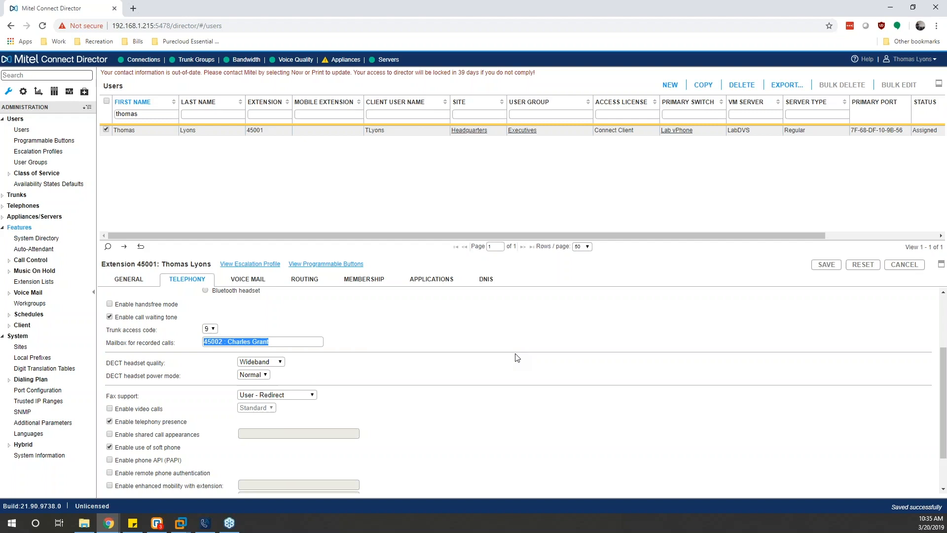
- Empty the mailbox for recorded calls, keeping DECT quality Wideband and power mode Normal
{"action": "key", "text": "BackSpace"}
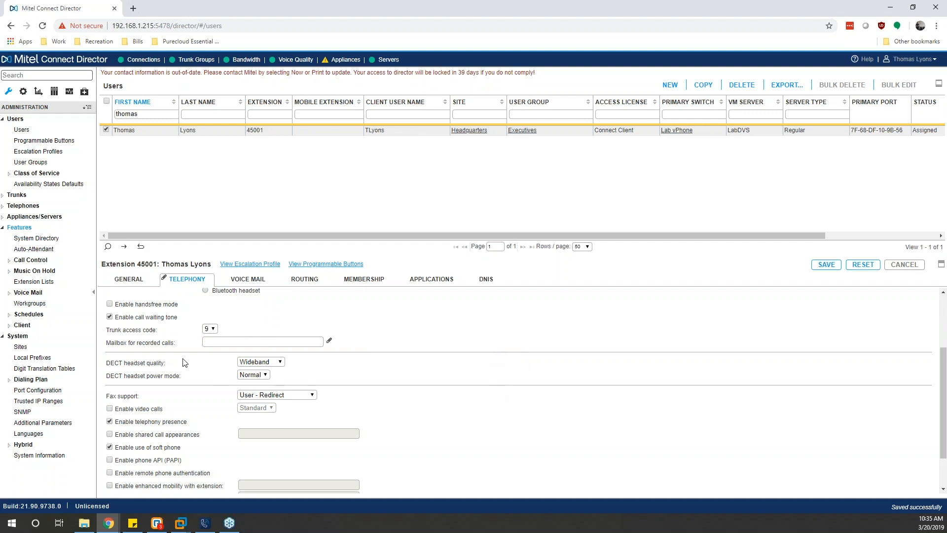
{"action": "left_click", "coordinate": [269, 362]}
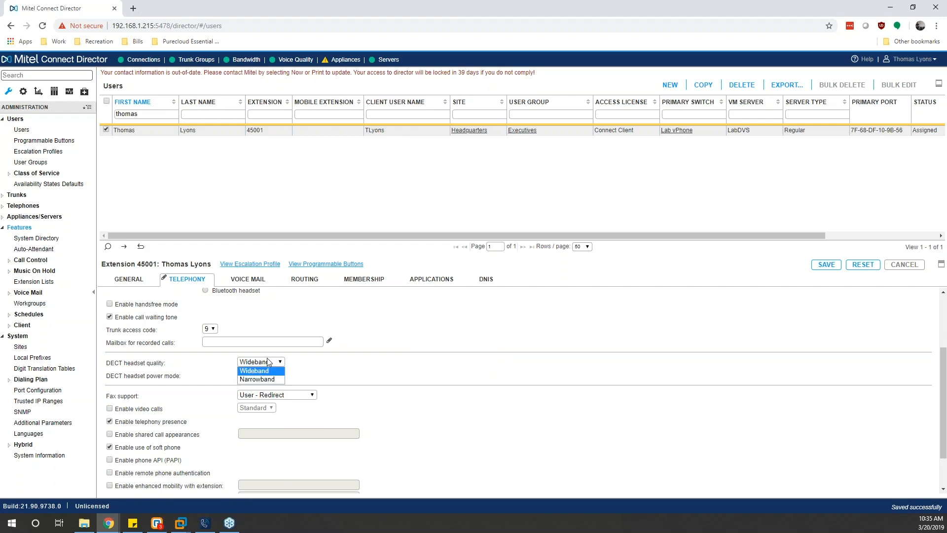
{"action": "left_click", "coordinate": [329, 365]}
{"action": "left_click", "coordinate": [258, 376]}
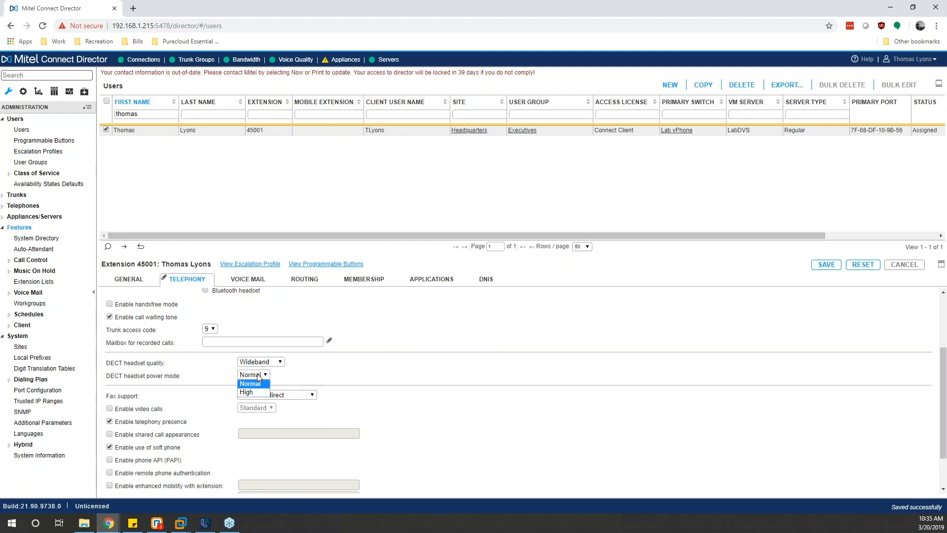
{"action": "left_click", "coordinate": [494, 409]}
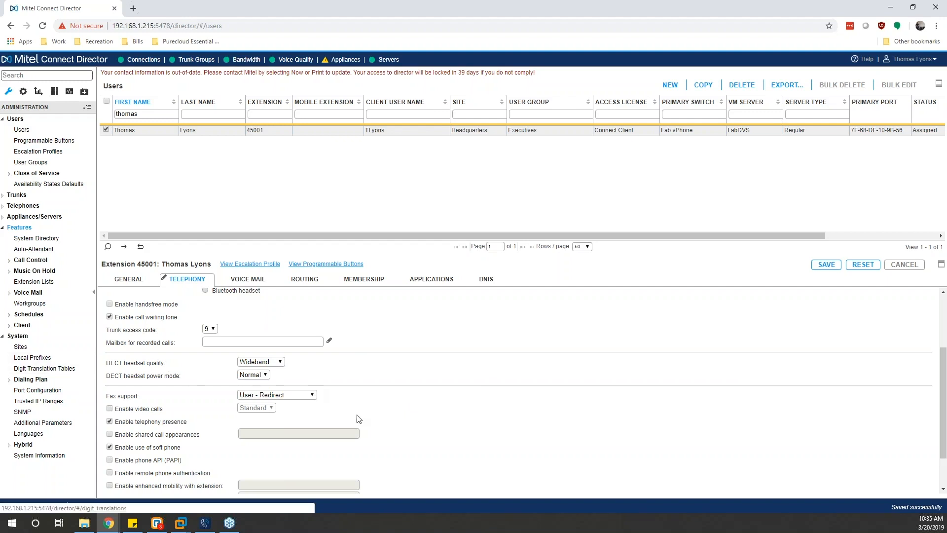
{"action": "scroll", "coordinate": [359, 419], "scroll_direction": "down", "scroll_amount": 1}
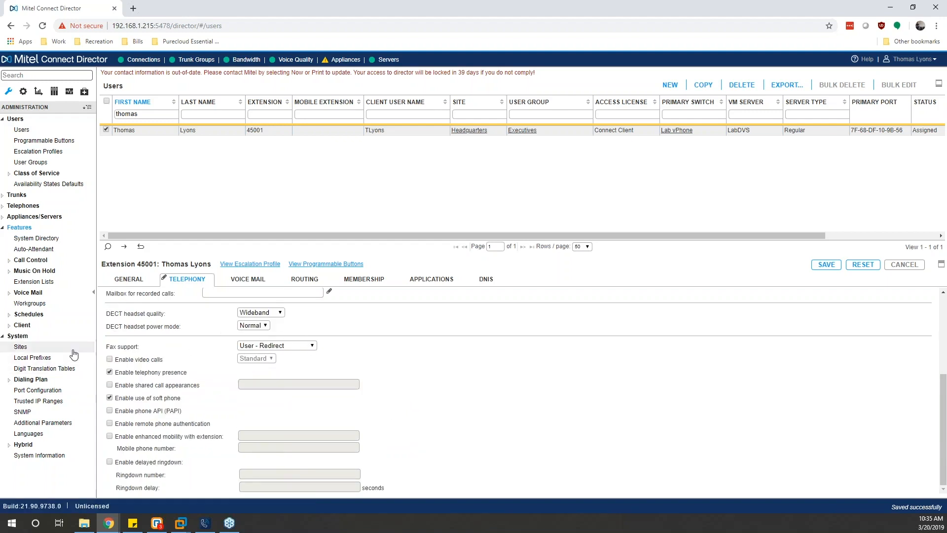
- Change fax support from User - Redirect to Non-T38 Data Terminal
{"action": "left_click", "coordinate": [252, 347]}
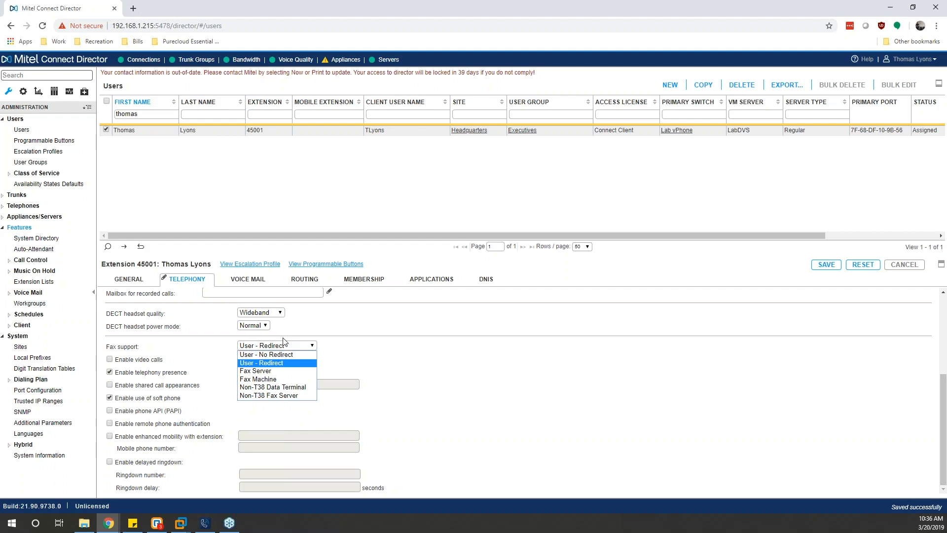
{"action": "left_click", "coordinate": [277, 388]}
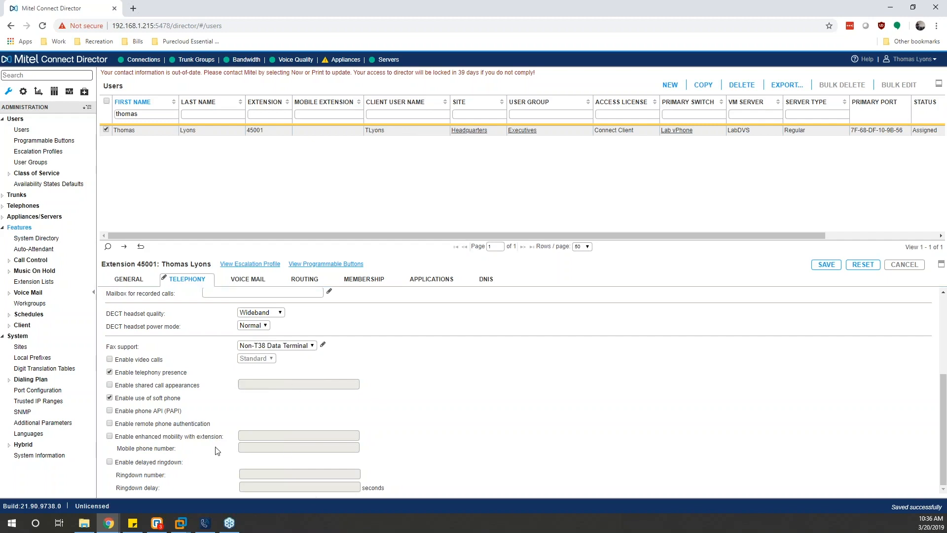
{"action": "left_click", "coordinate": [137, 362]}
{"action": "left_click", "coordinate": [255, 356]}
{"action": "left_click", "coordinate": [256, 358]}
{"action": "left_click", "coordinate": [109, 360]}
{"action": "left_click", "coordinate": [146, 401]}
{"action": "left_click", "coordinate": [109, 436]}
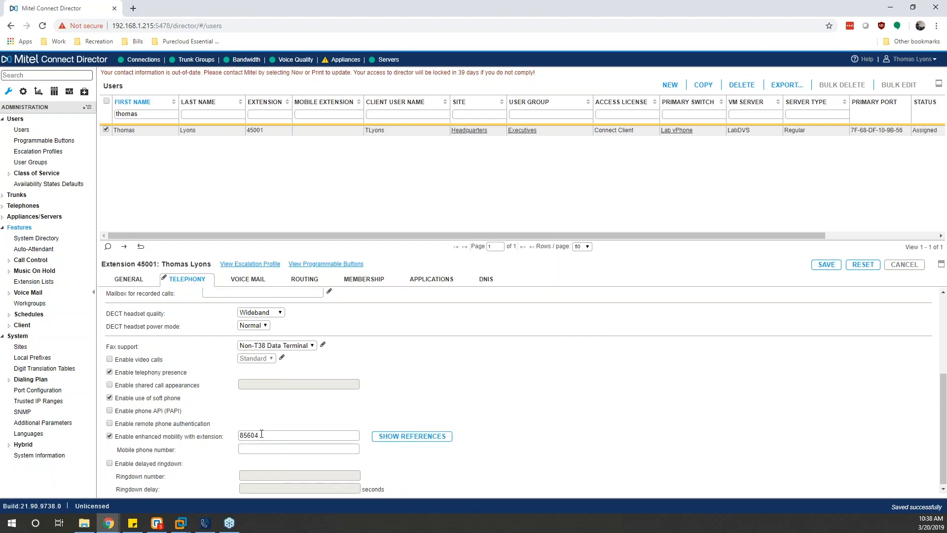
{"action": "left_click", "coordinate": [274, 447]}
{"action": "left_click", "coordinate": [110, 436]}
- Enter ringdown number 45003 with a 0-second delay, leaving delayed ringdown disabled
{"action": "left_click", "coordinate": [110, 463]}
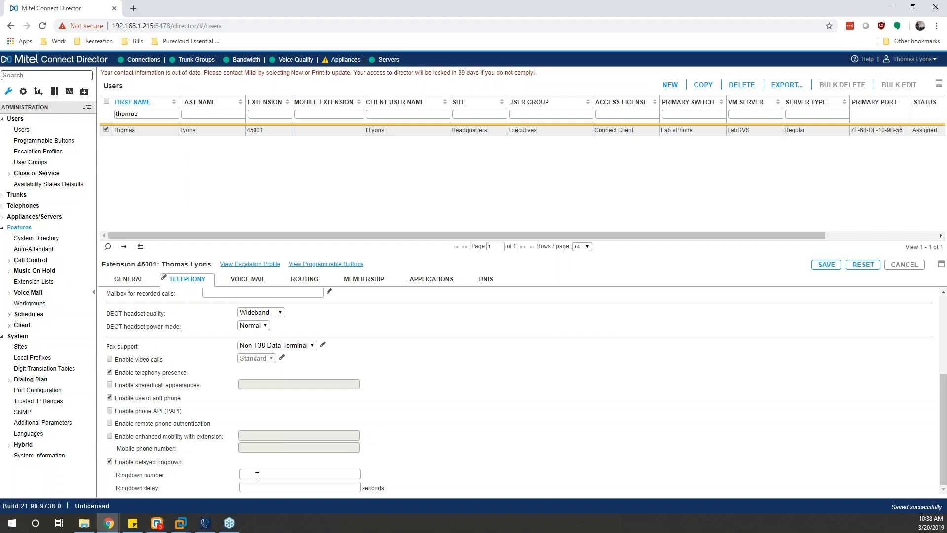
{"action": "type", "text": "45003"}
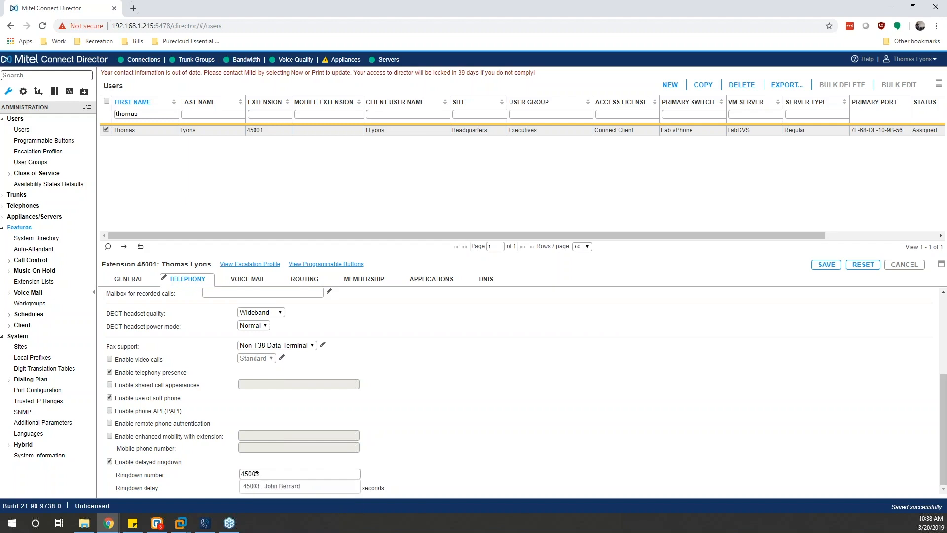
{"action": "key", "text": "Return"}
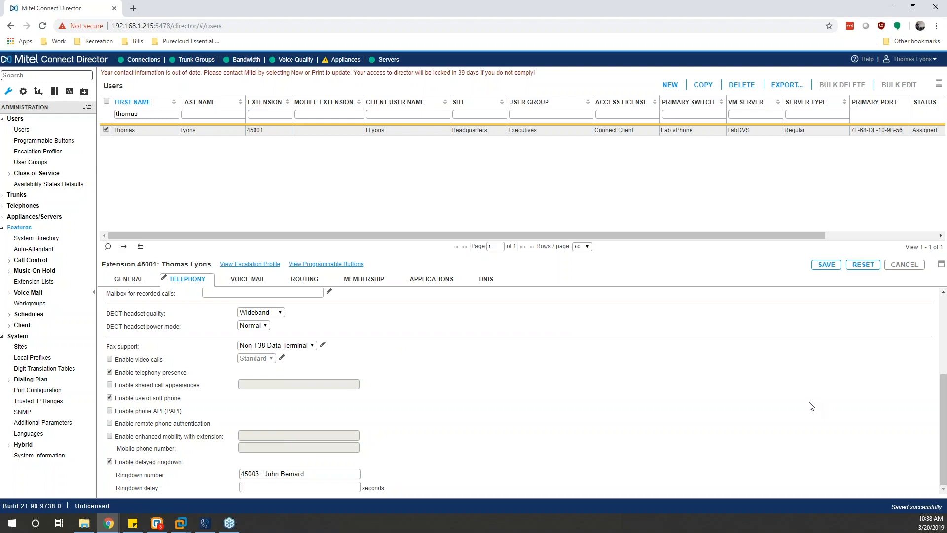
{"action": "type", "text": "0"}
{"action": "left_click", "coordinate": [110, 462]}
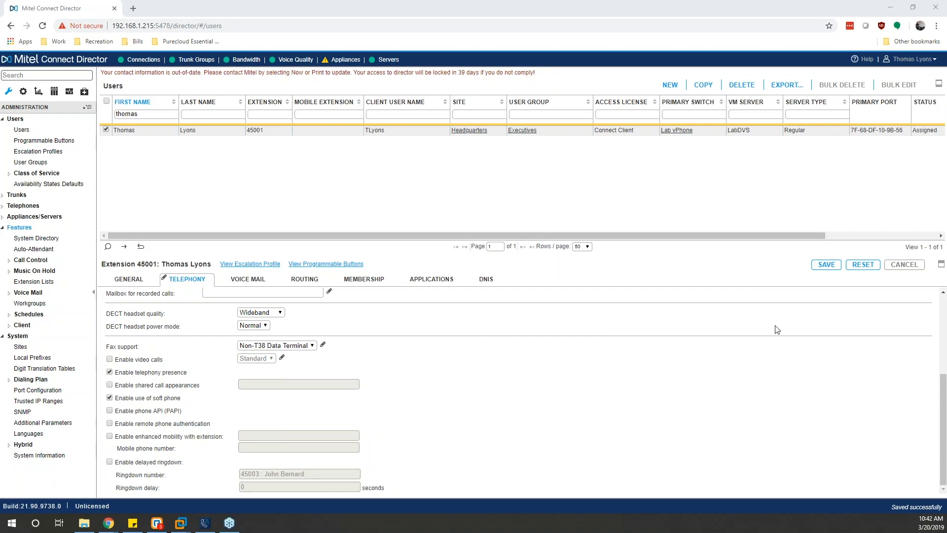
- Show extension 45001's Voice Mail settings and highlight the 'must change on next login' option
{"action": "left_click", "coordinate": [247, 279]}
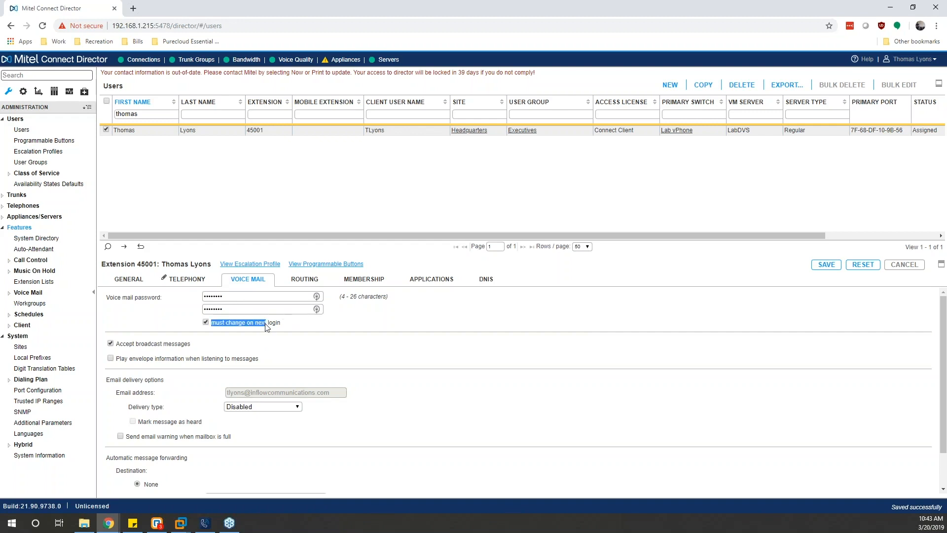
{"action": "triple_click", "coordinate": [279, 330]}
{"action": "left_click", "coordinate": [280, 330]}
{"action": "triple_click", "coordinate": [280, 331]}
{"action": "scroll", "coordinate": [399, 326], "scroll_direction": "down", "scroll_amount": 1}
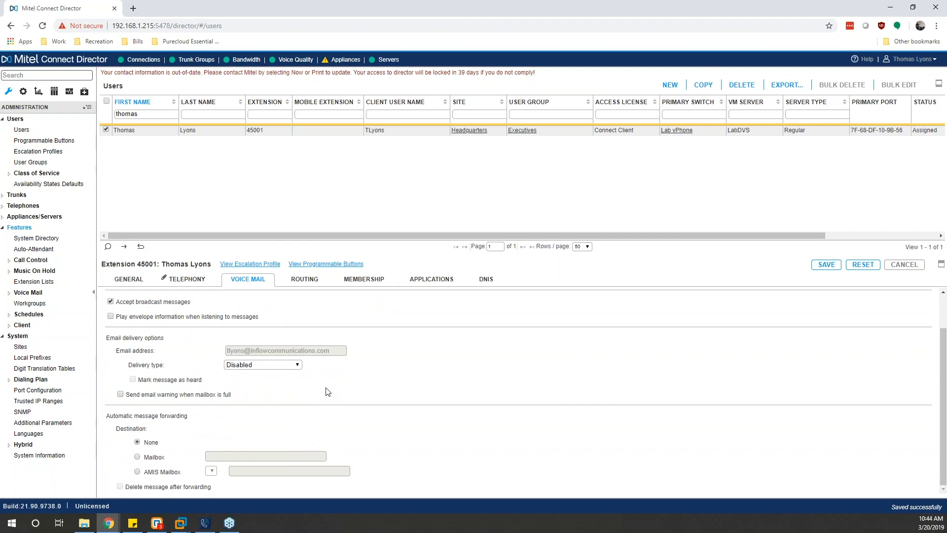
{"action": "left_click", "coordinate": [299, 365]}
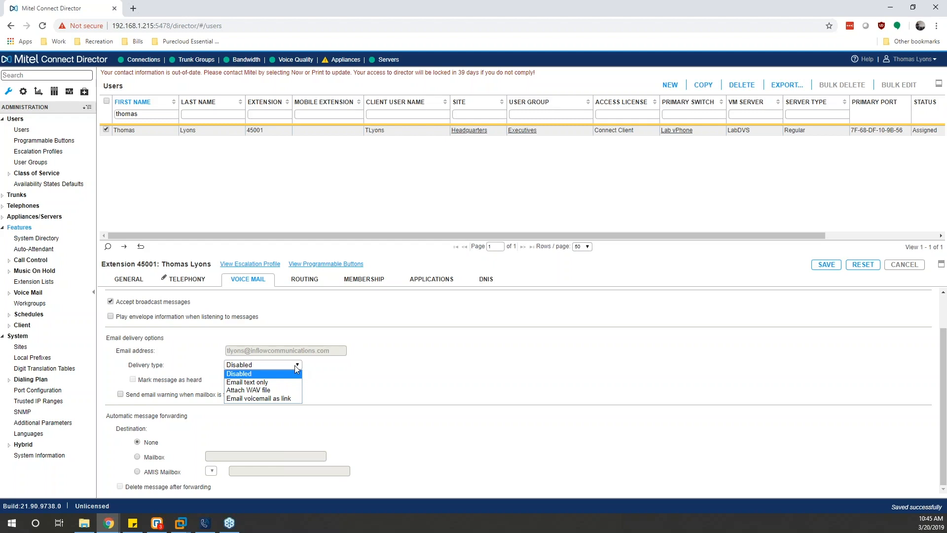
{"action": "left_click", "coordinate": [406, 419]}
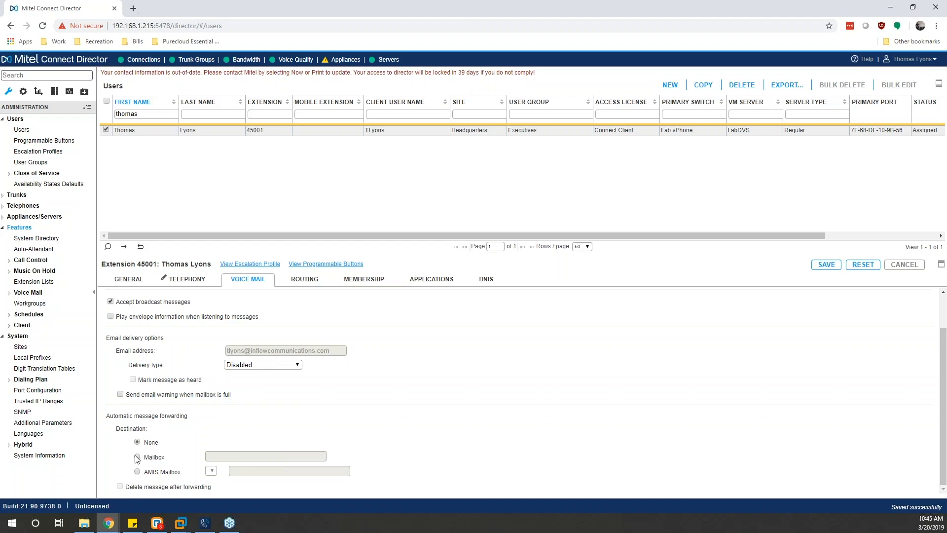
- Forward voice mail messages automatically to mailbox 45004
{"action": "left_click", "coordinate": [138, 457]}
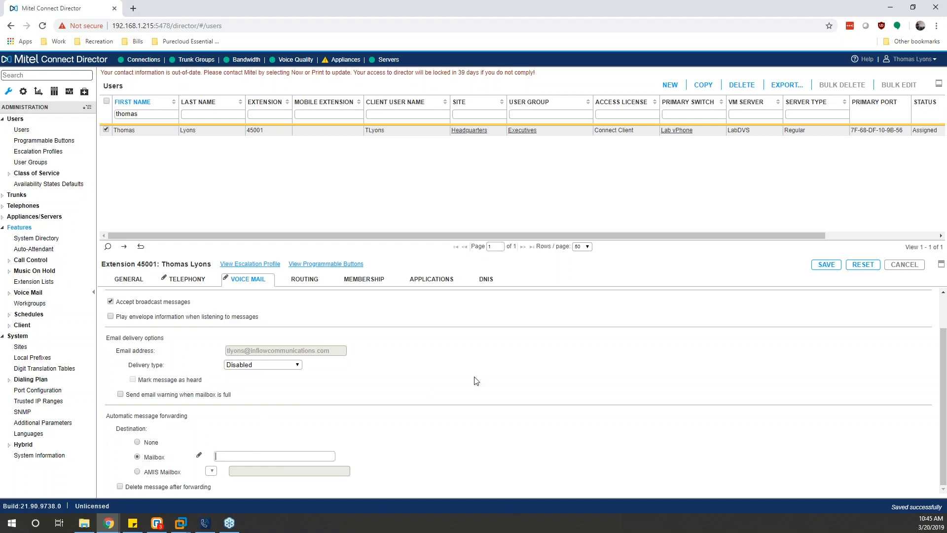
{"action": "type", "text": "5004"}
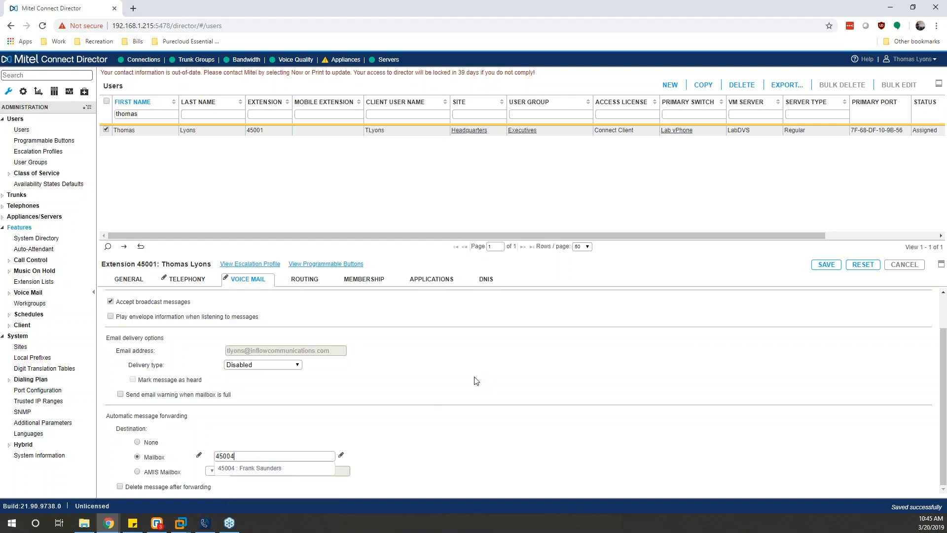
{"action": "left_click", "coordinate": [267, 470]}
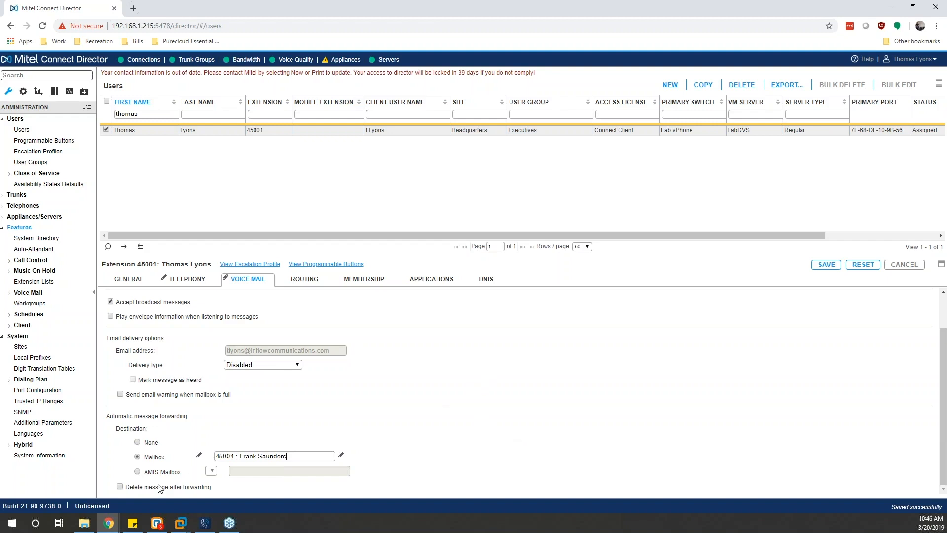
- Tick Delete message after forwarding, set forwarding back to None, and view the Routing settings
{"action": "left_click", "coordinate": [120, 487]}
{"action": "left_click", "coordinate": [138, 442]}
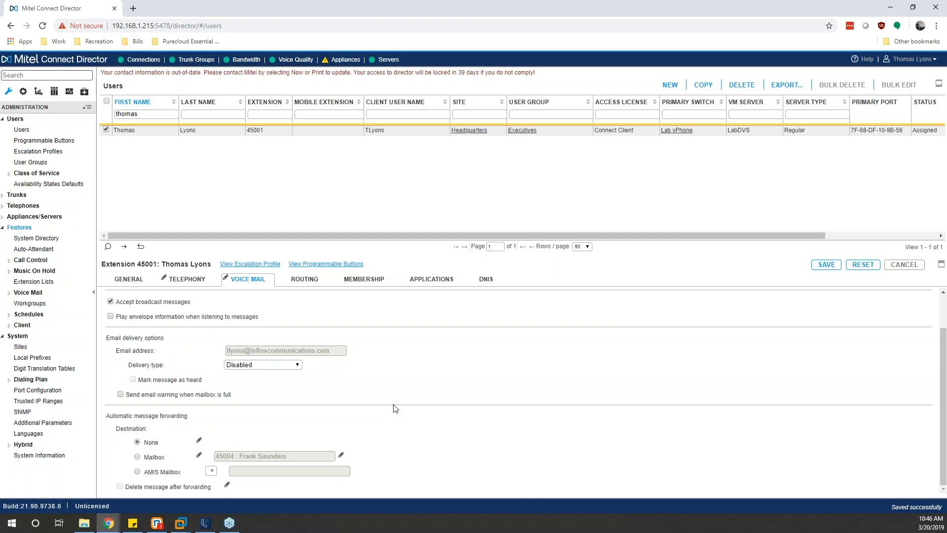
{"action": "left_click", "coordinate": [304, 280]}
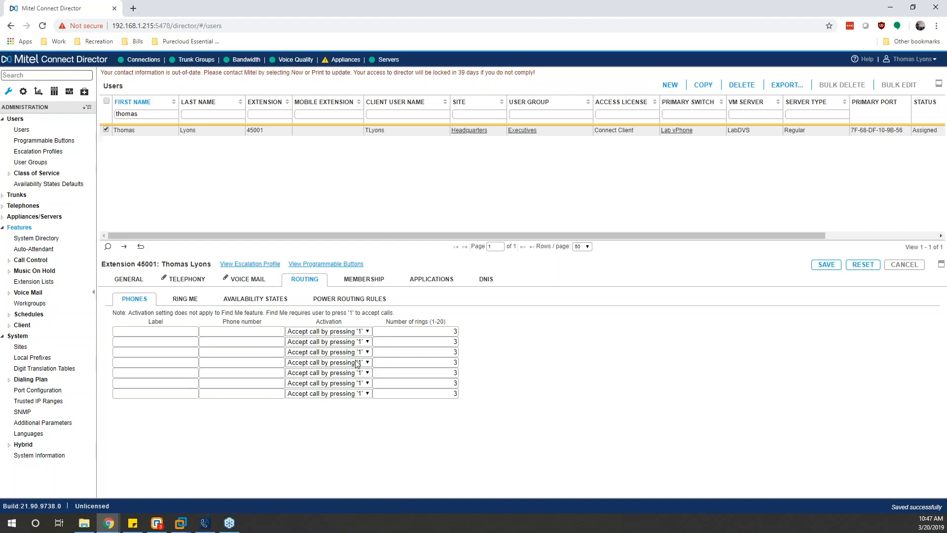
- Add a 'Tom Cell' additional phone with the user's mobile number, accepted by pressing 1
{"action": "left_click", "coordinate": [367, 331]}
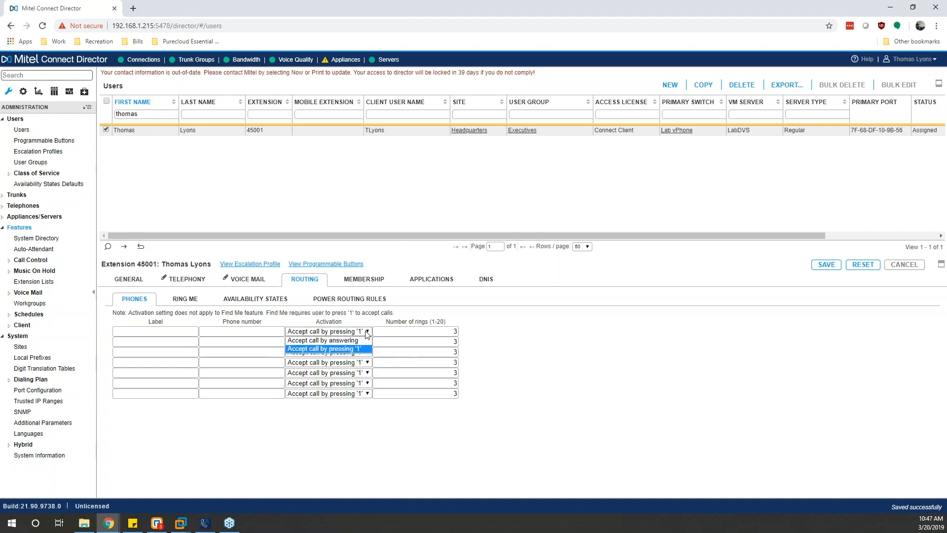
{"action": "left_click", "coordinate": [367, 334]}
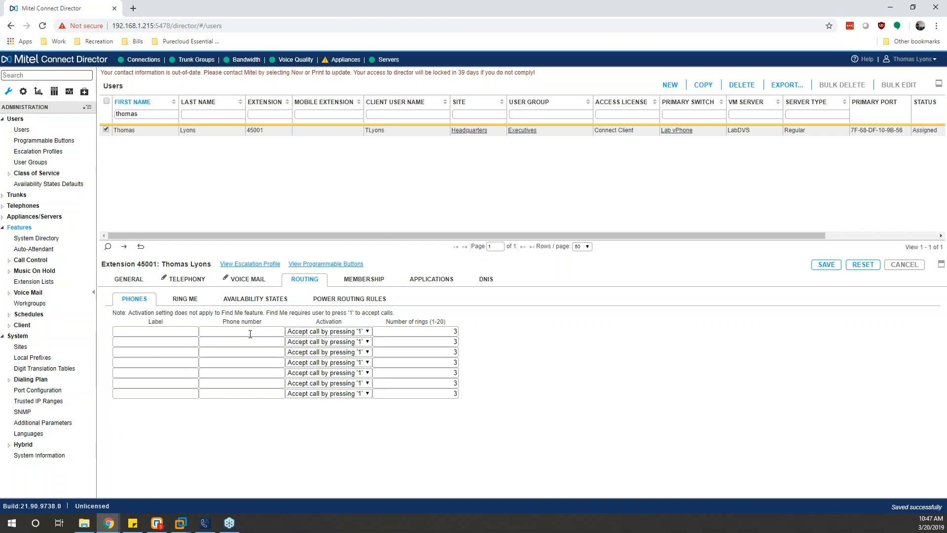
{"action": "left_click", "coordinate": [368, 332]}
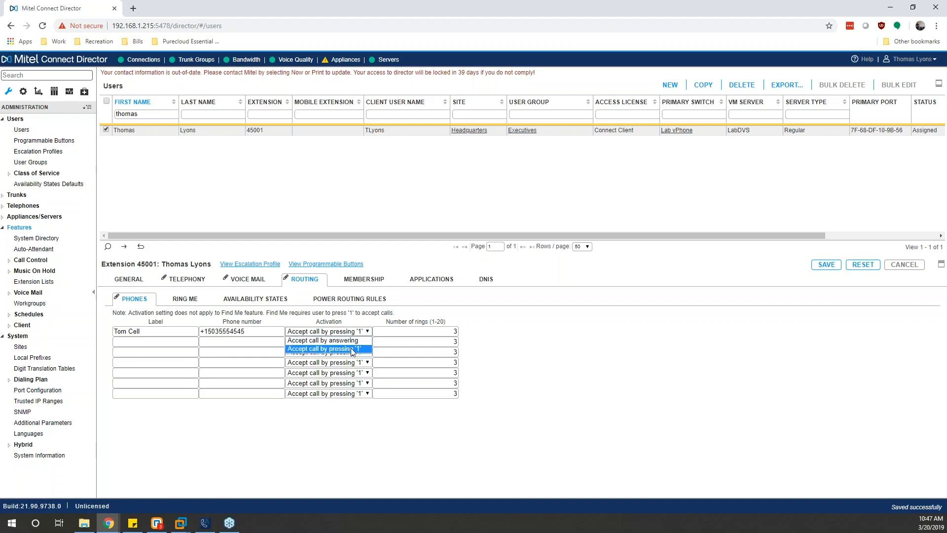
- Set the Tom Cell entry to 6 rings, keeping acceptance as pressing 1
{"action": "left_click", "coordinate": [420, 338]}
{"action": "key", "text": "Tab"}
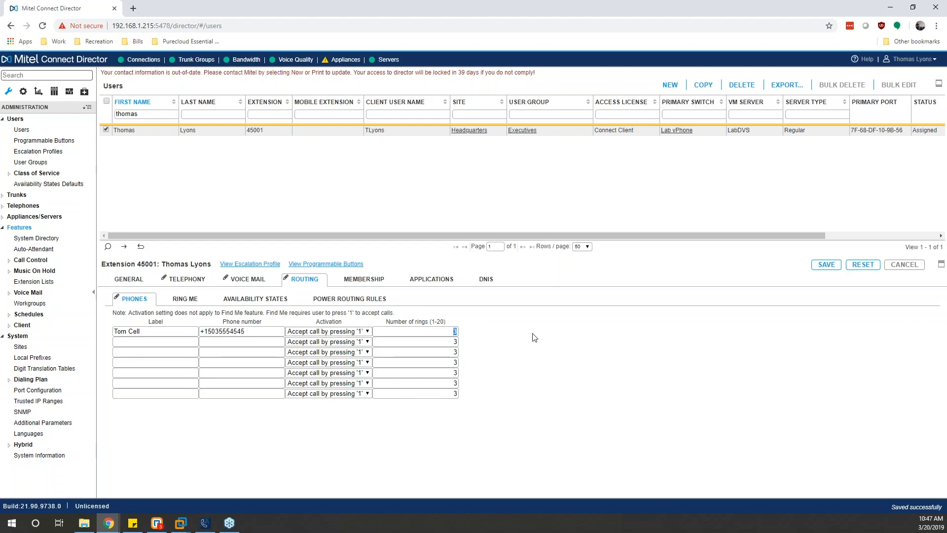
{"action": "type", "text": "6"}
{"action": "left_click", "coordinate": [365, 331]}
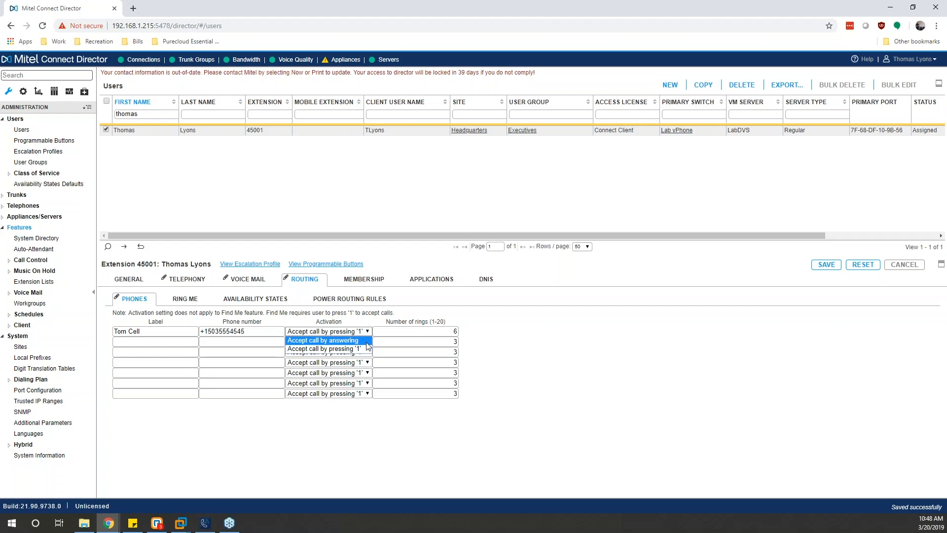
{"action": "left_click", "coordinate": [697, 380]}
- Glance at the Ring Me incoming-call setting, then save the routing changes from Phones
{"action": "left_click", "coordinate": [186, 301]}
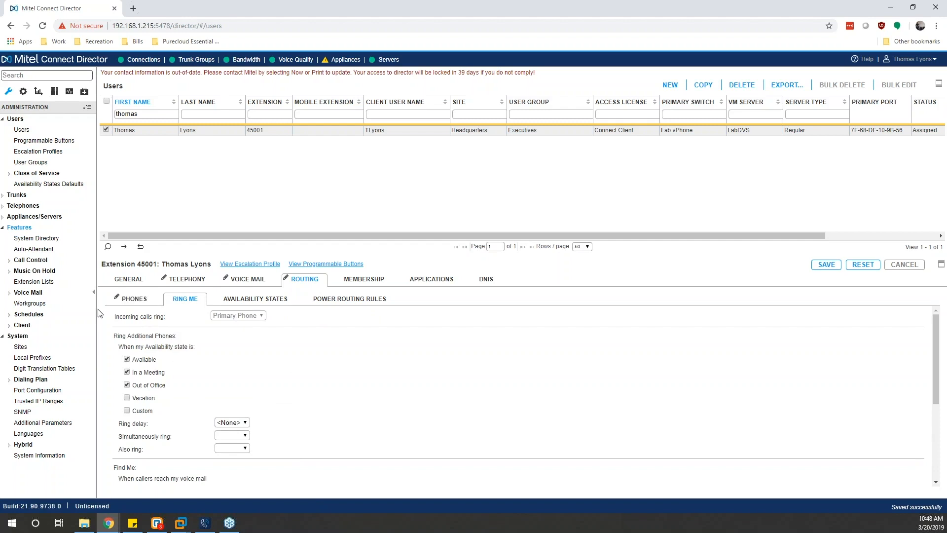
{"action": "left_click_drag", "start_coordinate": [116, 318], "coordinate": [165, 318]}
{"action": "left_click", "coordinate": [134, 299]}
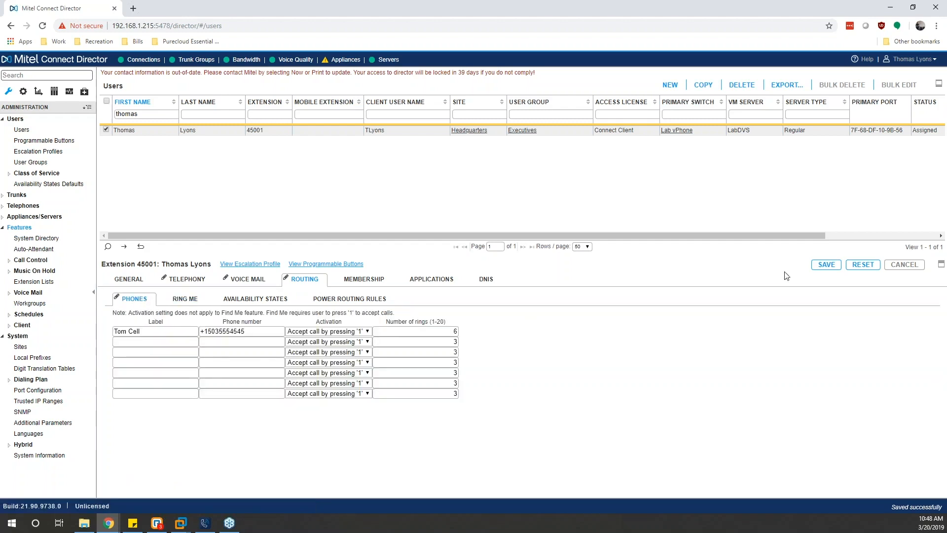
{"action": "left_click", "coordinate": [833, 265]}
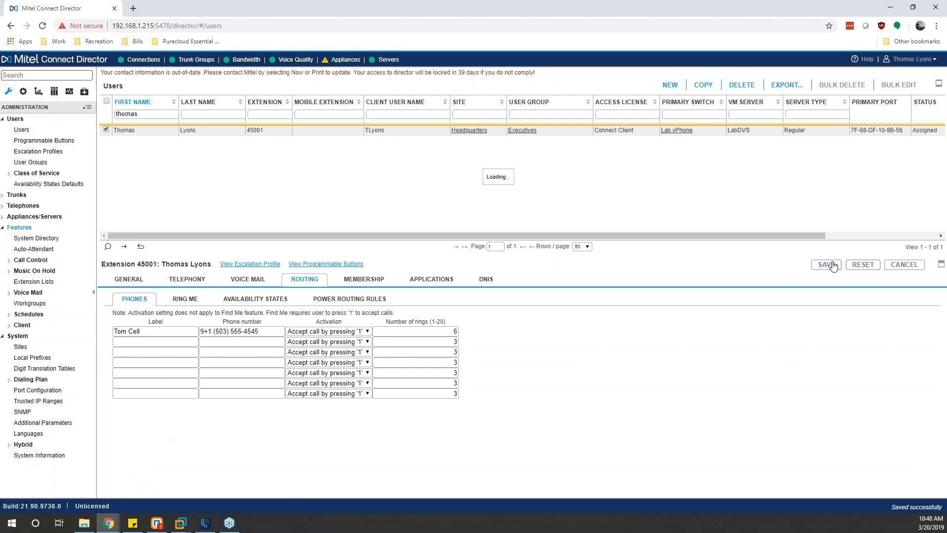
- Review Ring Me: phones ring when Available, In a Meeting or Out of Office, ring delay <None>
{"action": "left_click", "coordinate": [185, 299]}
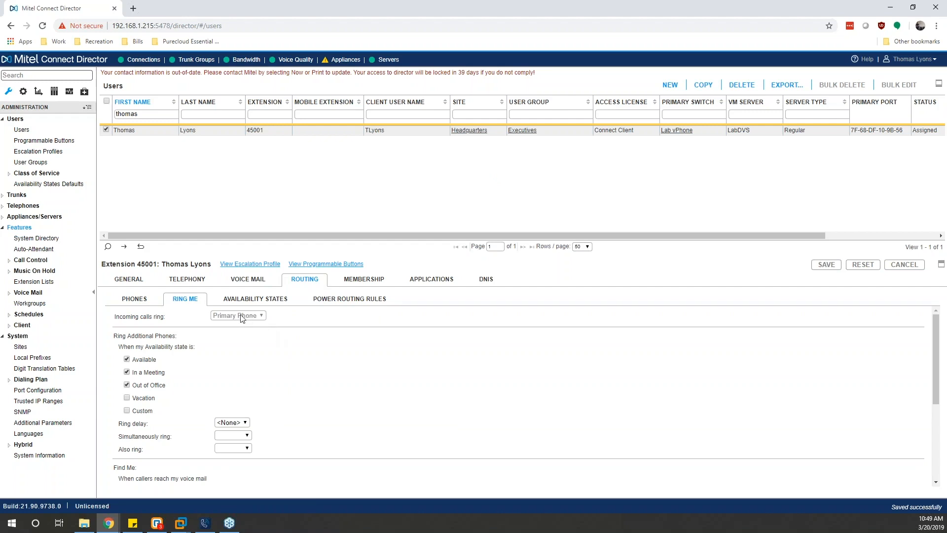
{"action": "left_click", "coordinate": [136, 299]}
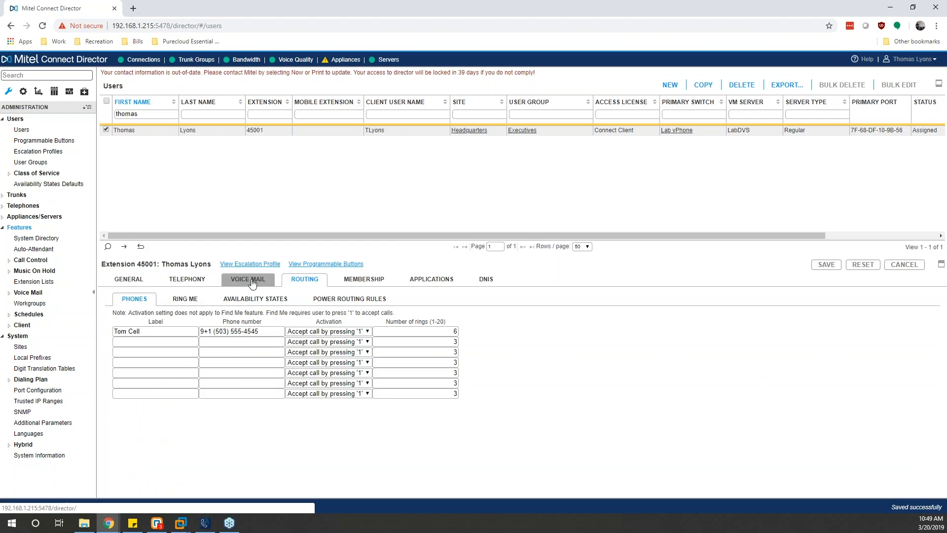
{"action": "left_click", "coordinate": [186, 302]}
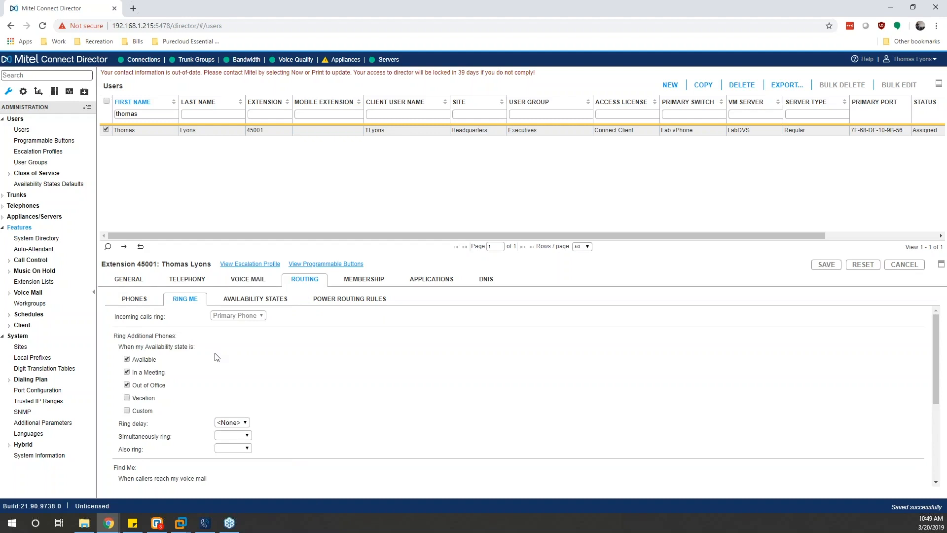
{"action": "left_click_drag", "start_coordinate": [119, 346], "coordinate": [195, 347]}
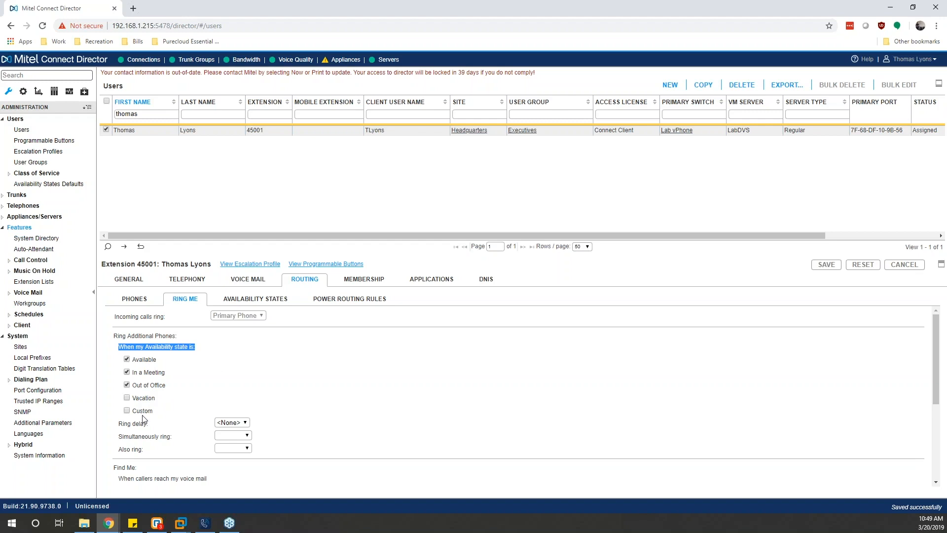
{"action": "left_click", "coordinate": [198, 379]}
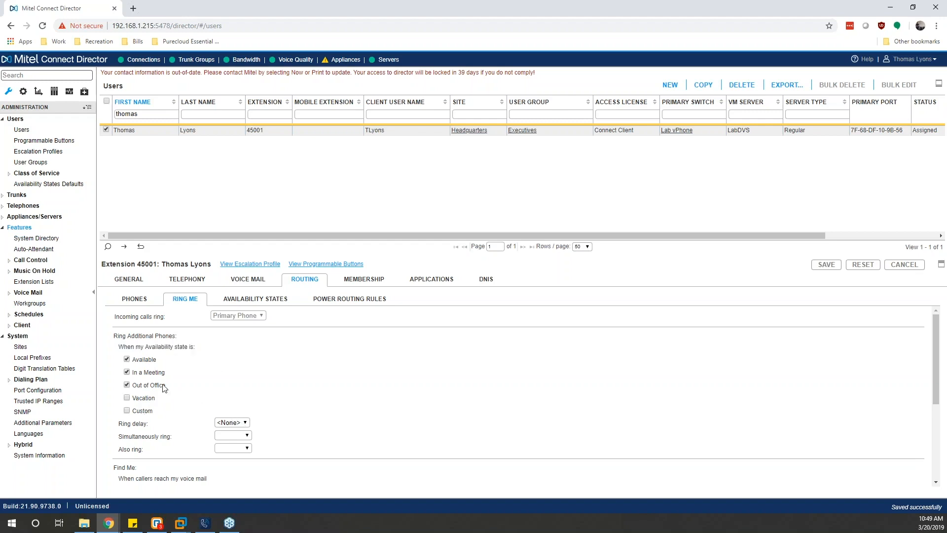
{"action": "left_click", "coordinate": [232, 424]}
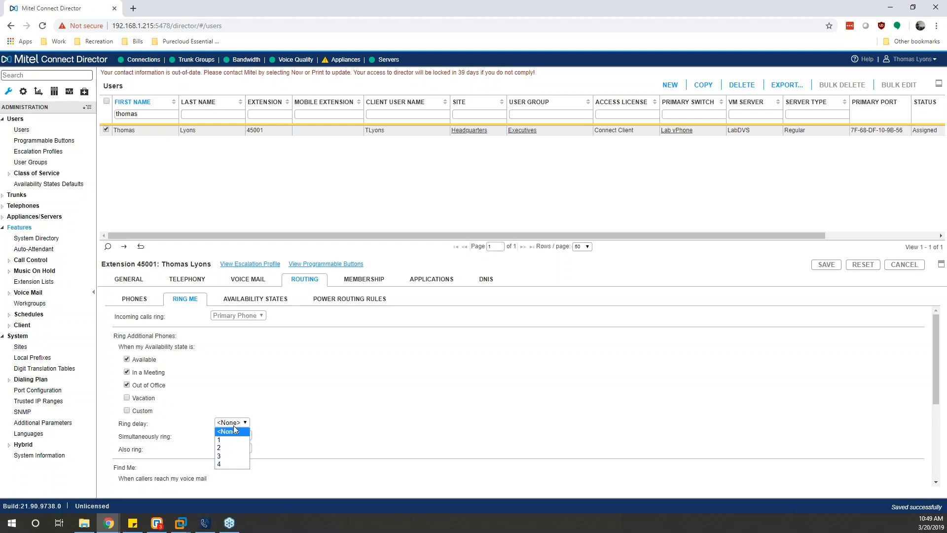
{"action": "left_click", "coordinate": [269, 417]}
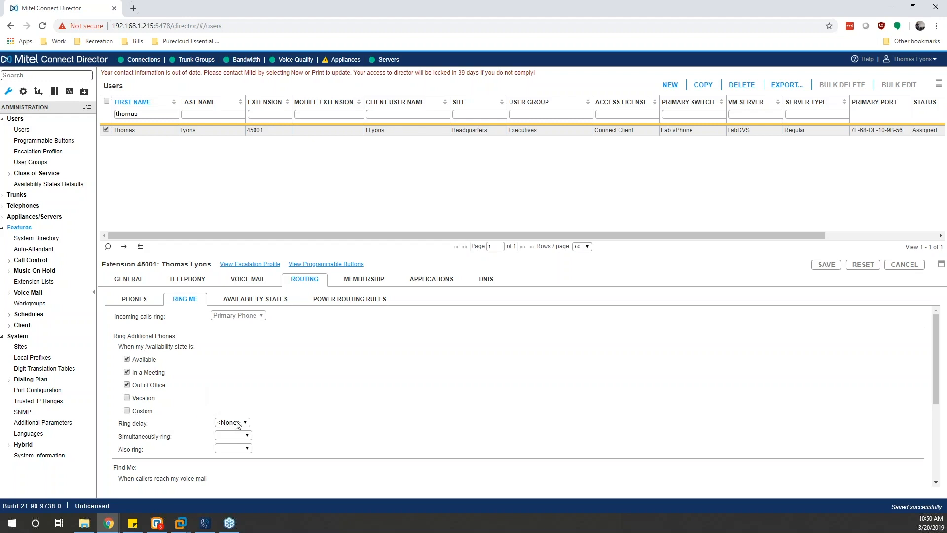
{"action": "left_click", "coordinate": [246, 435]}
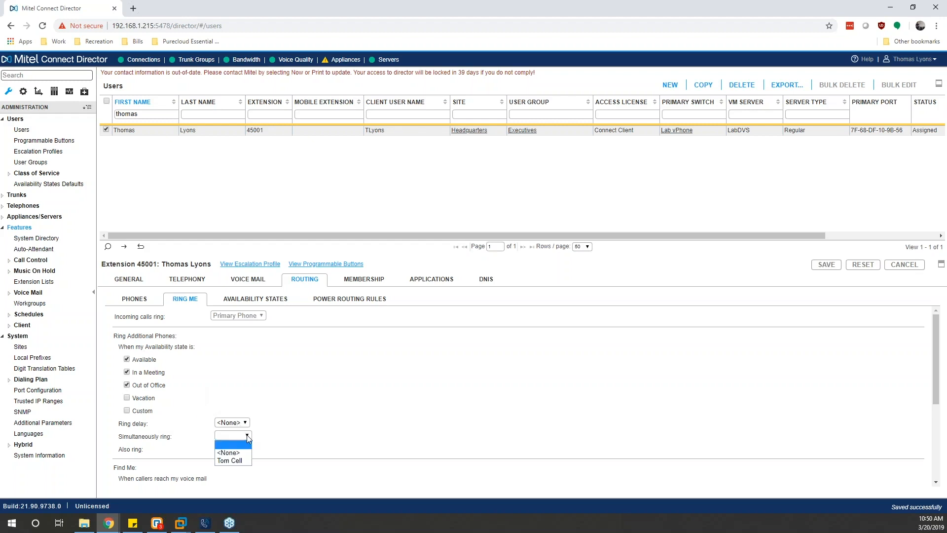
{"action": "left_click", "coordinate": [231, 461]}
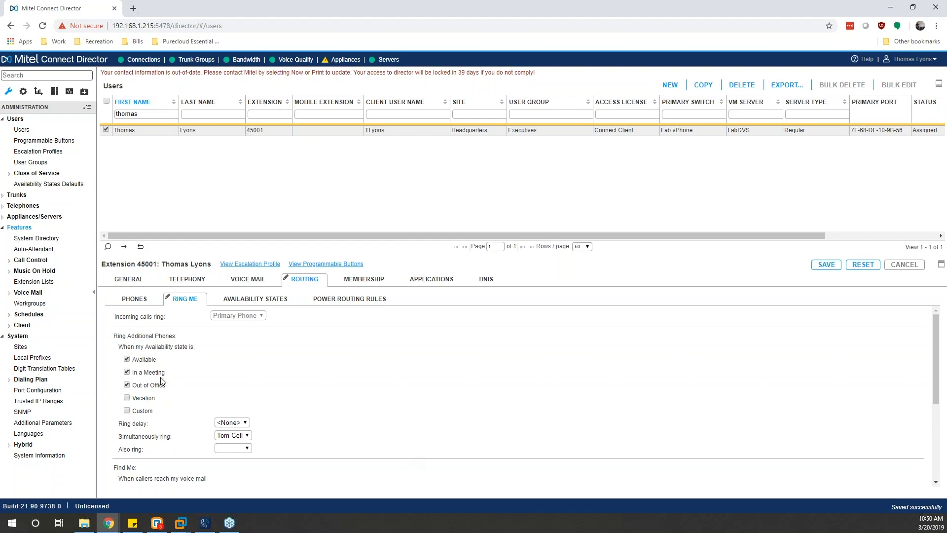
{"action": "left_click", "coordinate": [245, 449]}
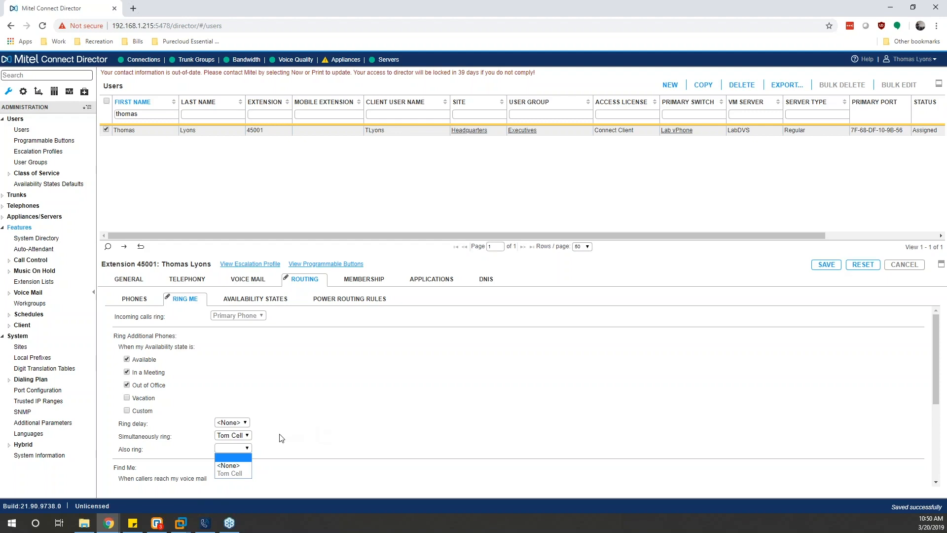
{"action": "left_click", "coordinate": [304, 434]}
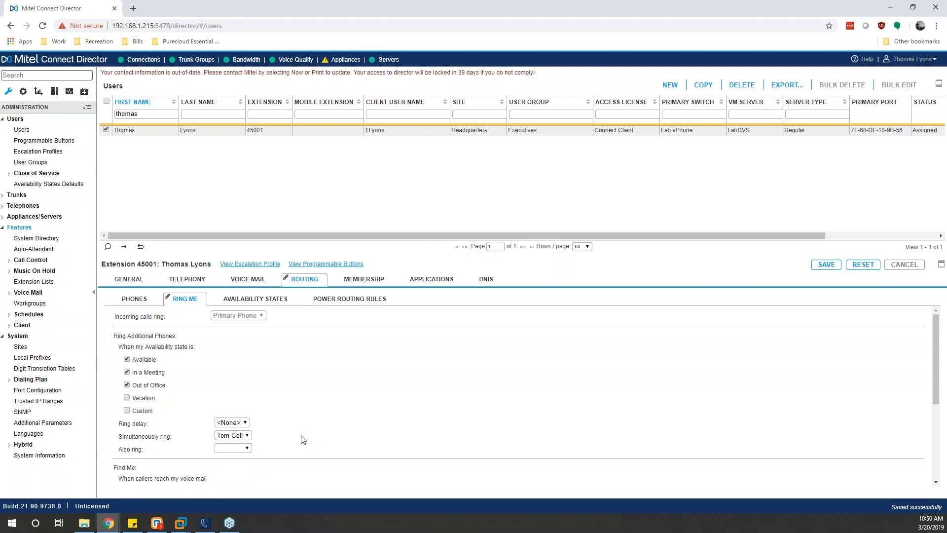
{"action": "scroll", "coordinate": [326, 441], "scroll_direction": "down", "scroll_amount": 1}
- Make Tom Cell the Find Me first phone and record names even when caller ID is present
{"action": "scroll", "coordinate": [326, 442], "scroll_direction": "down", "scroll_amount": 5}
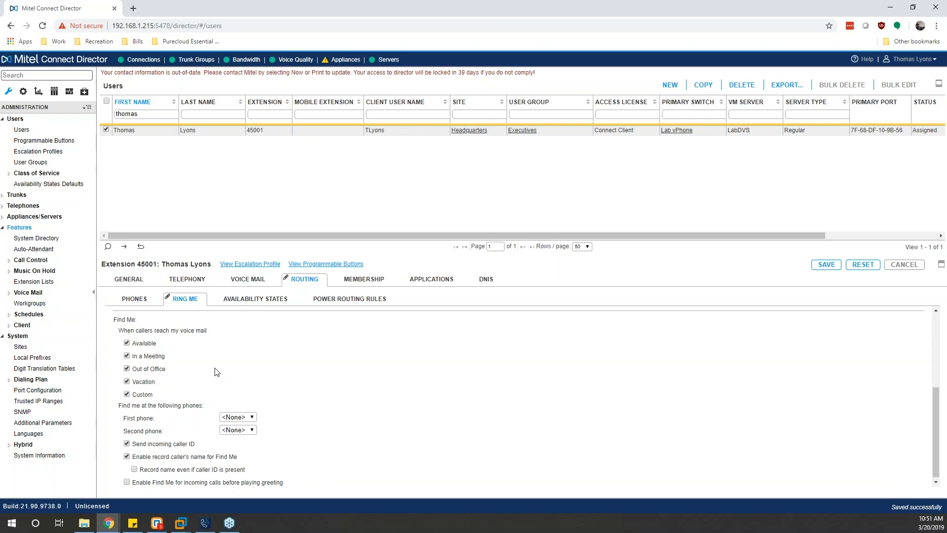
{"action": "left_click", "coordinate": [227, 417]}
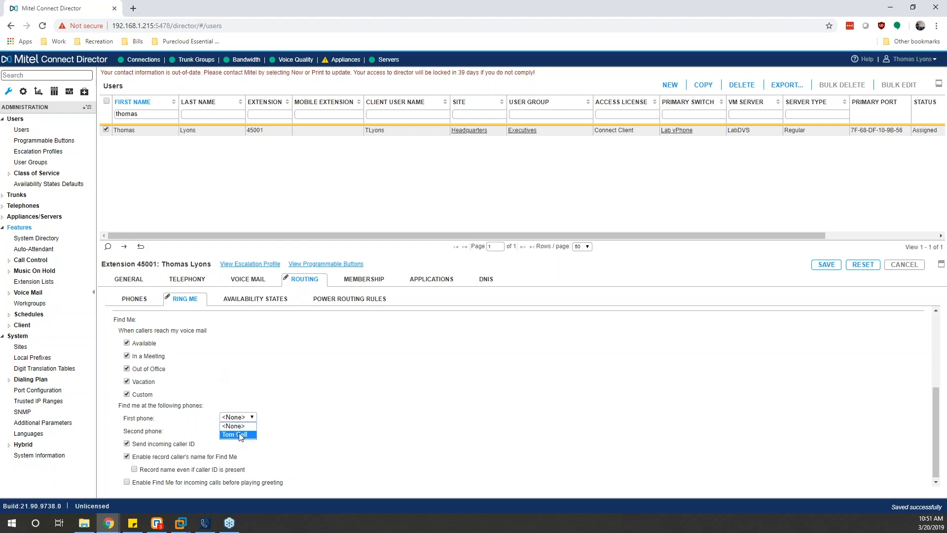
{"action": "left_click", "coordinate": [240, 435]}
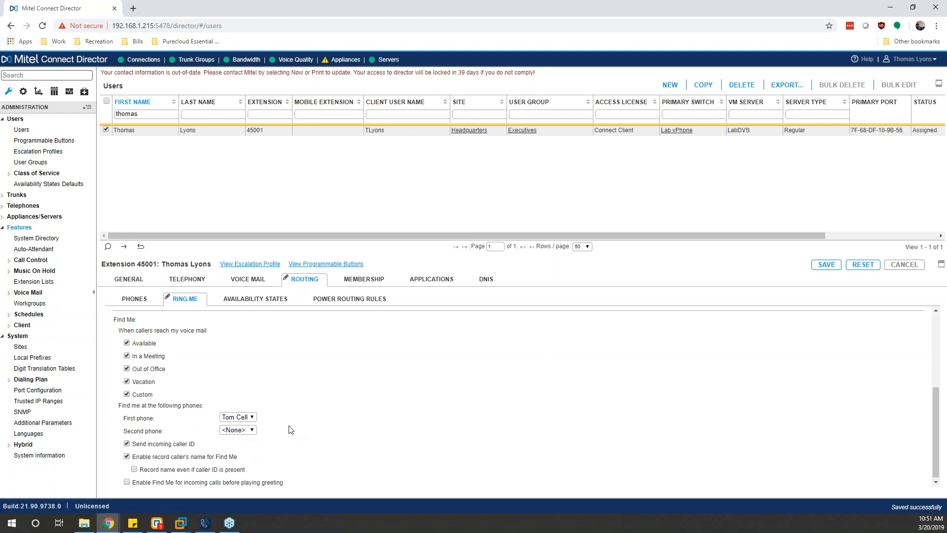
{"action": "scroll", "coordinate": [288, 425], "scroll_direction": "down", "scroll_amount": 1}
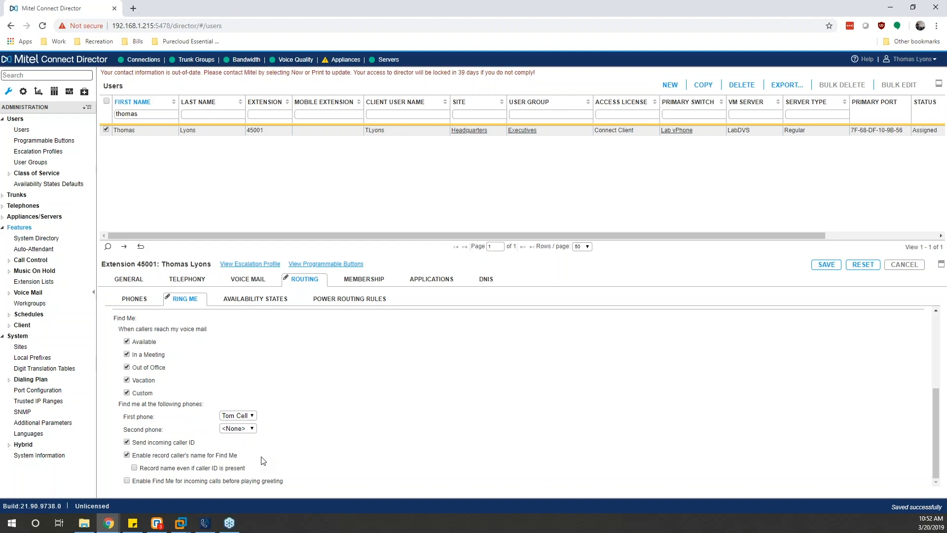
{"action": "left_click", "coordinate": [226, 468]}
- Enable Find Me before the greeting plays, then show the Availability States forwarding settings
{"action": "left_click", "coordinate": [182, 481]}
{"action": "left_click", "coordinate": [248, 302]}
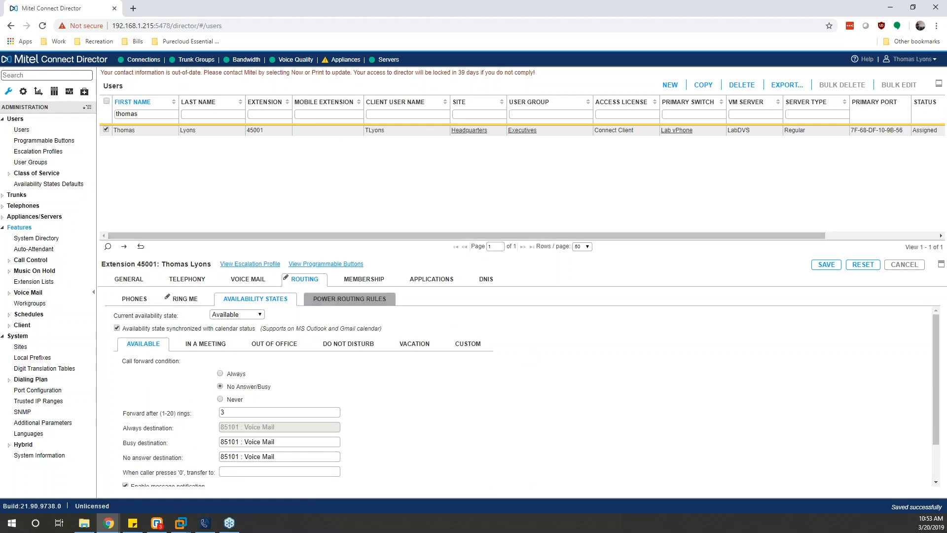
- Set the Available state's call forward condition to Always, sending calls to 85101 voicemail
{"action": "left_click", "coordinate": [220, 399]}
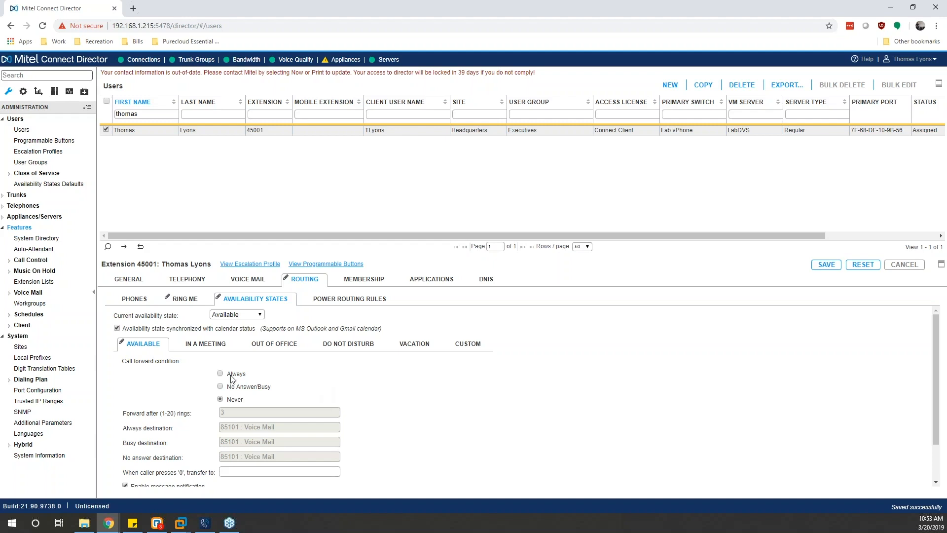
{"action": "left_click", "coordinate": [220, 373]}
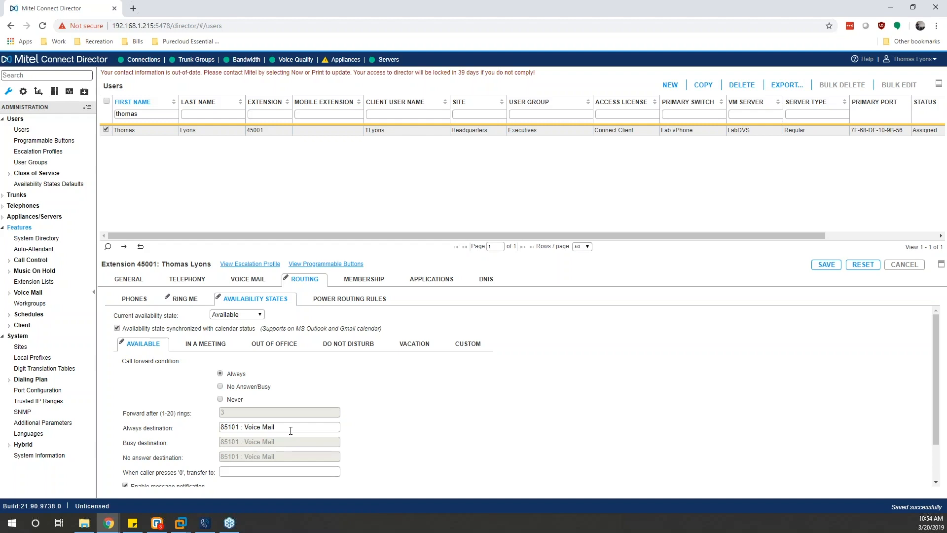
- Leave schedule mode change at <None> and minimize the browser to reveal the Q&A slide
{"action": "scroll", "coordinate": [291, 431], "scroll_direction": "down", "scroll_amount": 2}
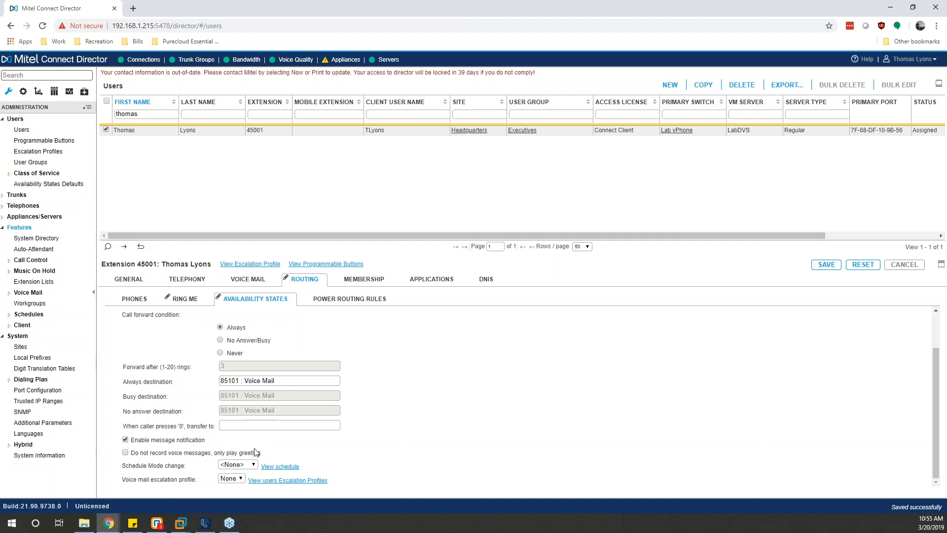
{"action": "left_click", "coordinate": [241, 466]}
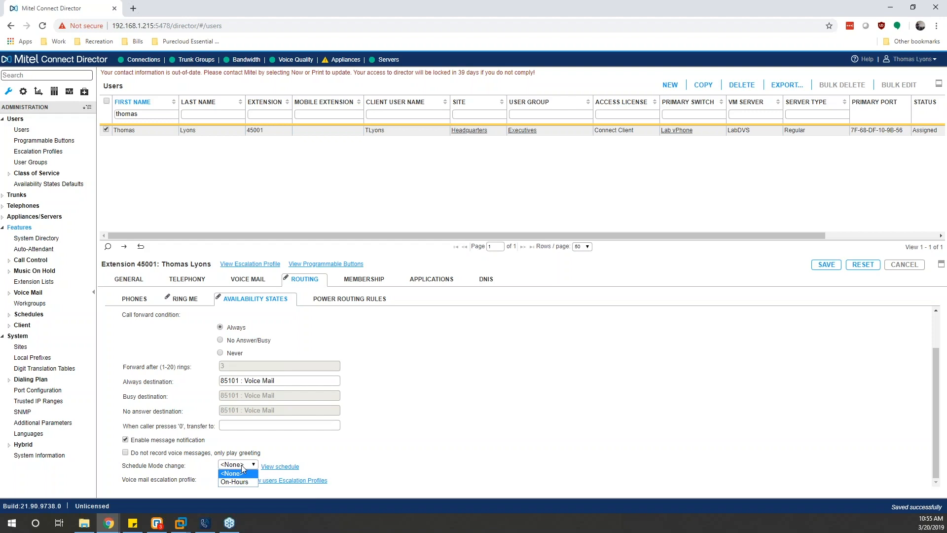
{"action": "left_click", "coordinate": [239, 473]}
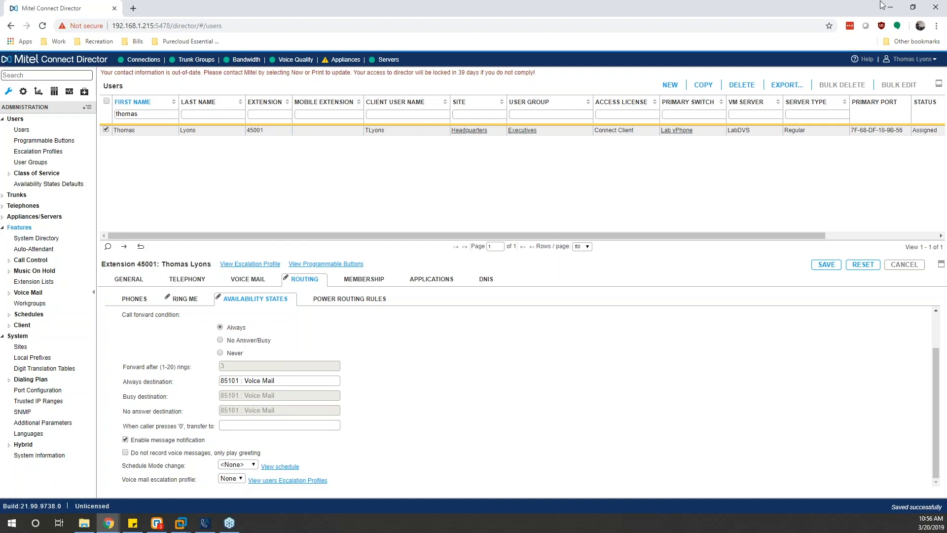
{"action": "left_click", "coordinate": [894, 9]}
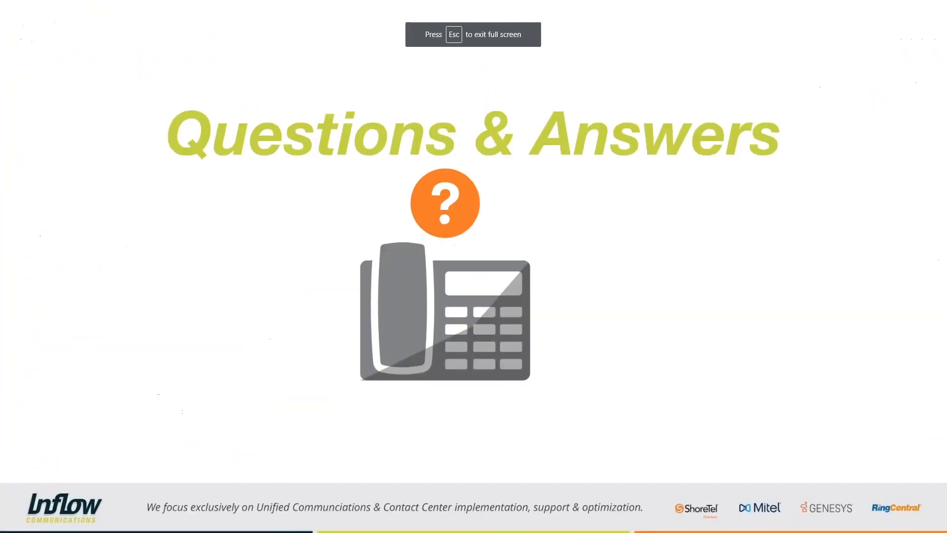